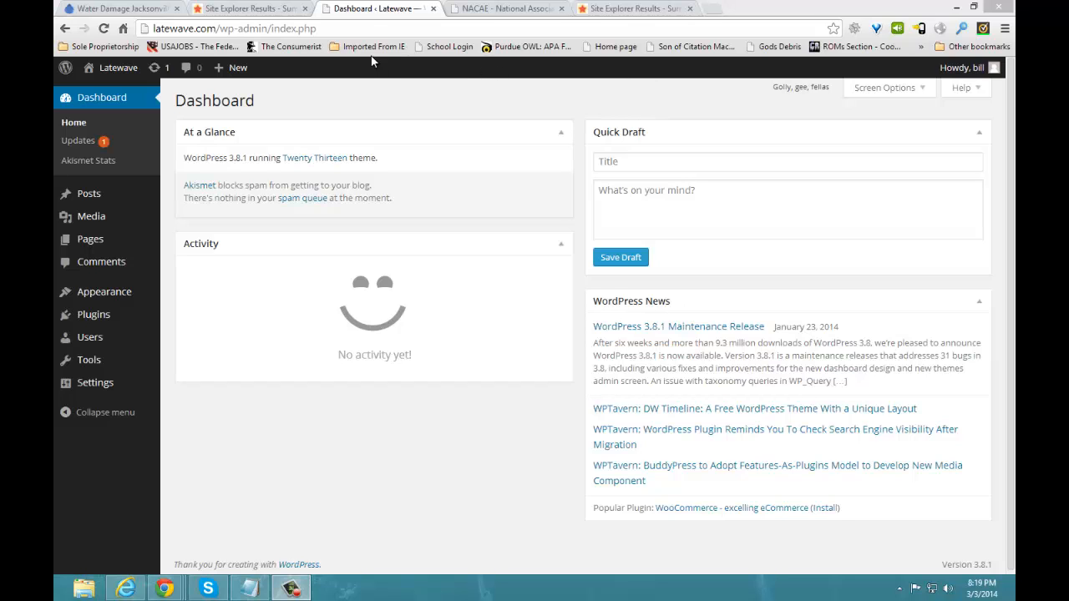
- Review the Majestic SEO report for dryitfast.com, covering domain information, backlink history, the anchor text chart and the backlinks list
{"action": "left_click", "coordinate": [205, 8]}
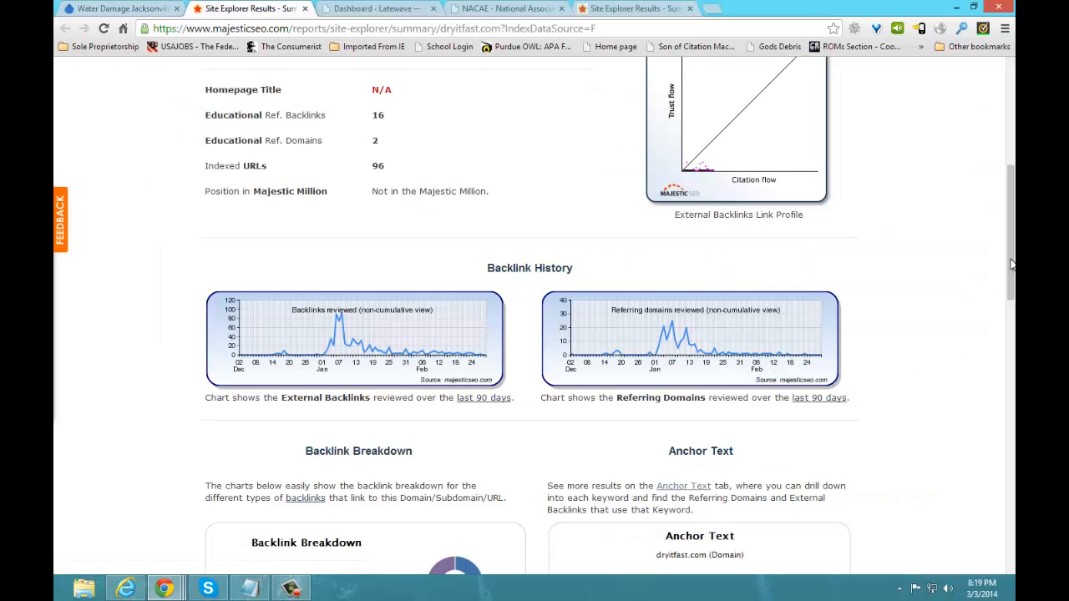
{"action": "left_click_drag", "start_coordinate": [1011, 265], "coordinate": [1010, 208]}
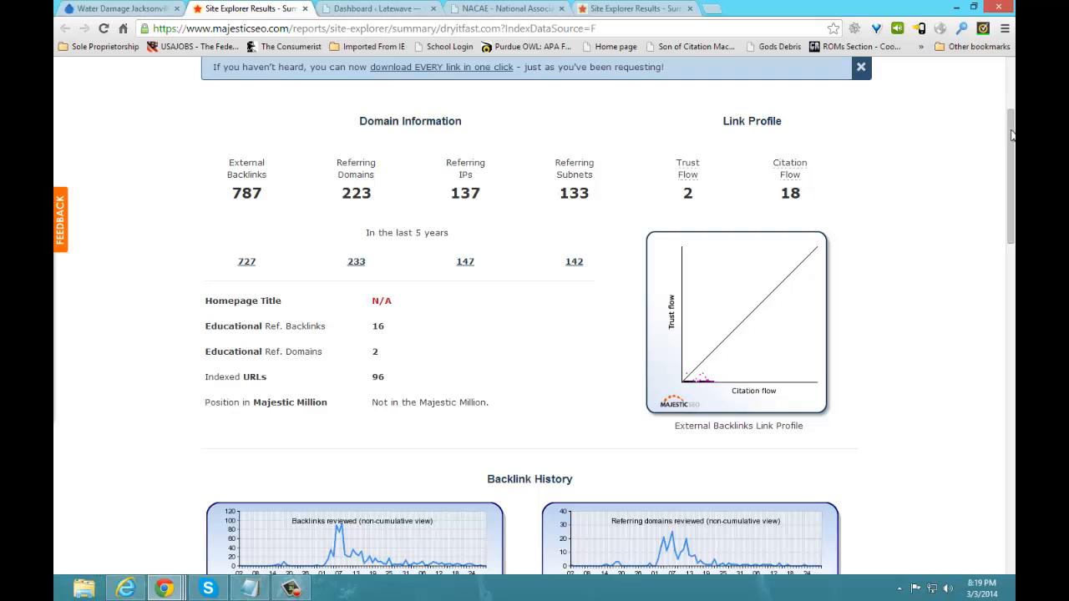
{"action": "left_click_drag", "start_coordinate": [1010, 134], "coordinate": [1003, 272]}
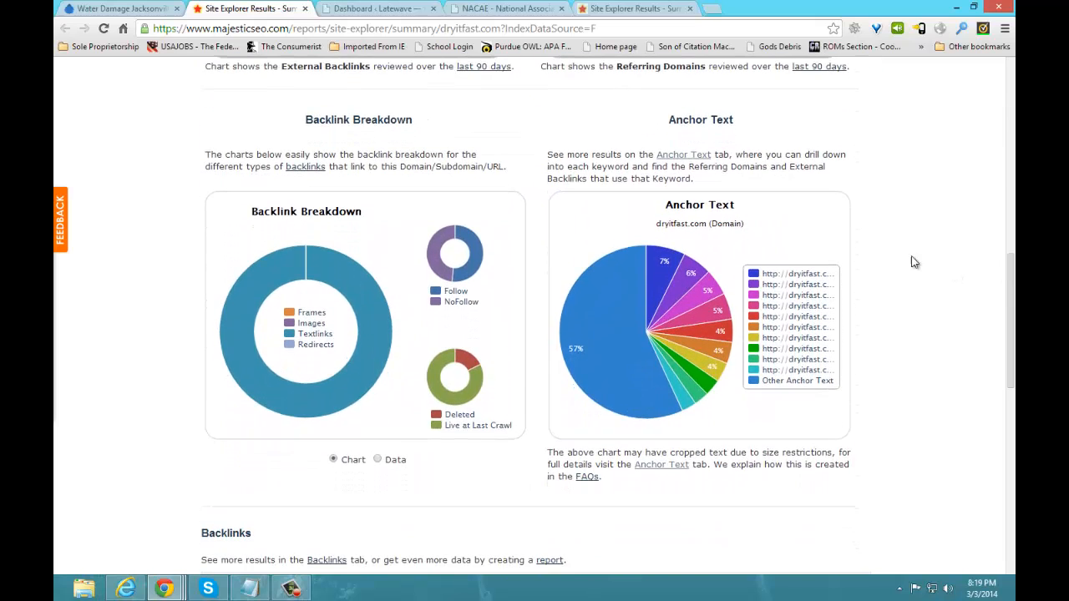
{"action": "mouse_move", "coordinate": [661, 286]}
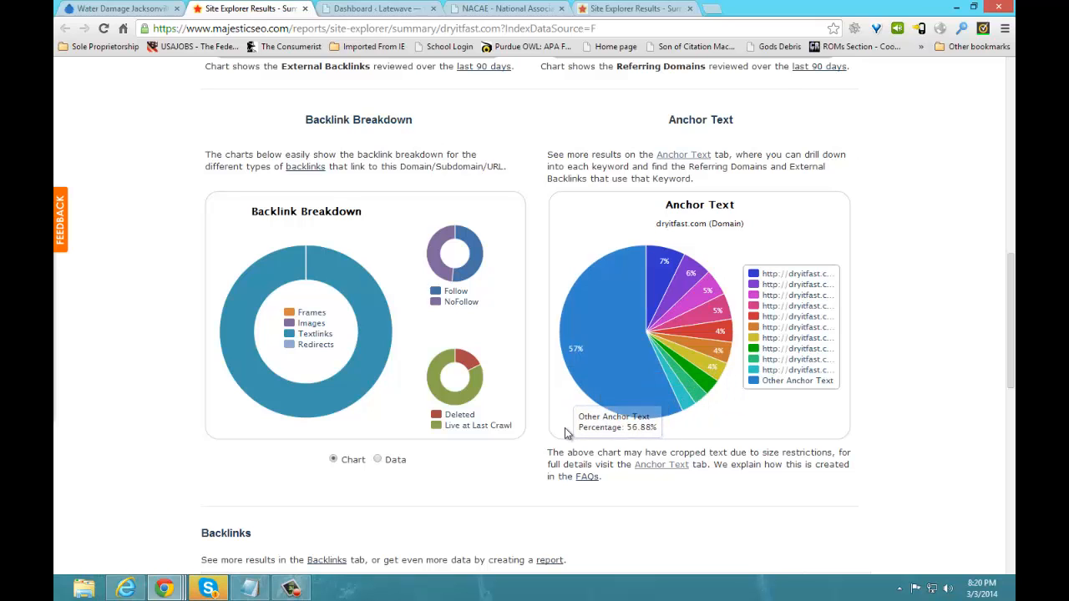
{"action": "scroll", "coordinate": [534, 417], "scroll_direction": "down", "scroll_amount": 4}
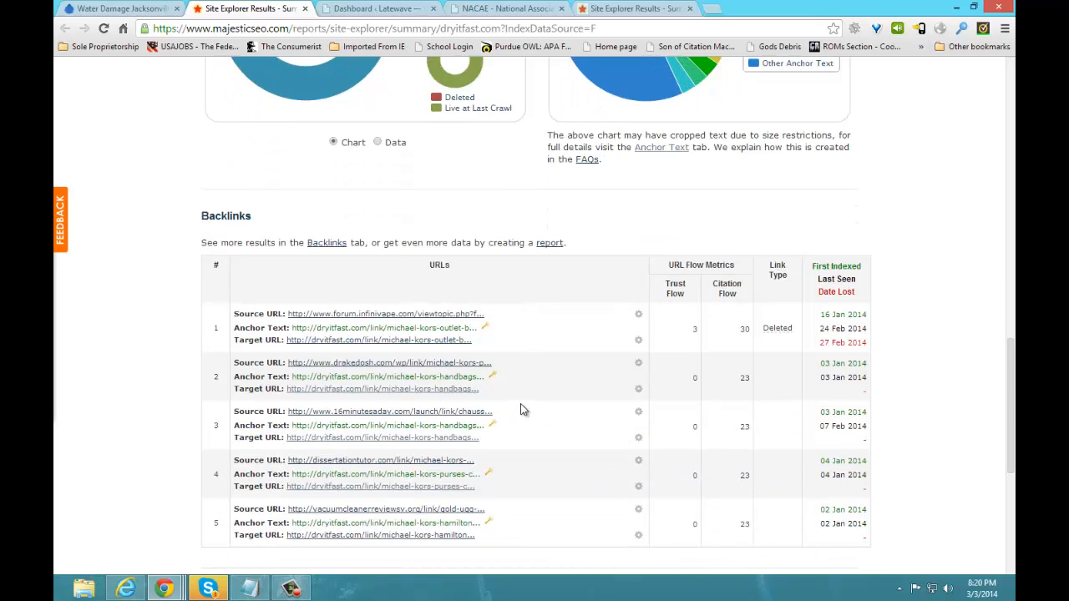
{"action": "scroll", "coordinate": [520, 410], "scroll_direction": "down", "scroll_amount": 1}
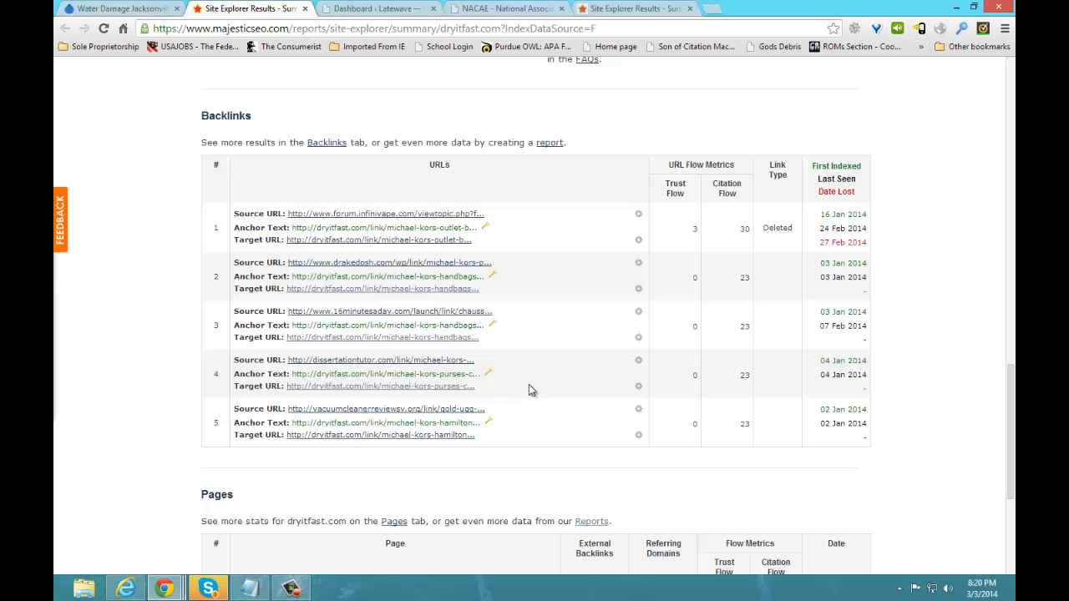
{"action": "scroll", "coordinate": [531, 390], "scroll_direction": "up", "scroll_amount": 10}
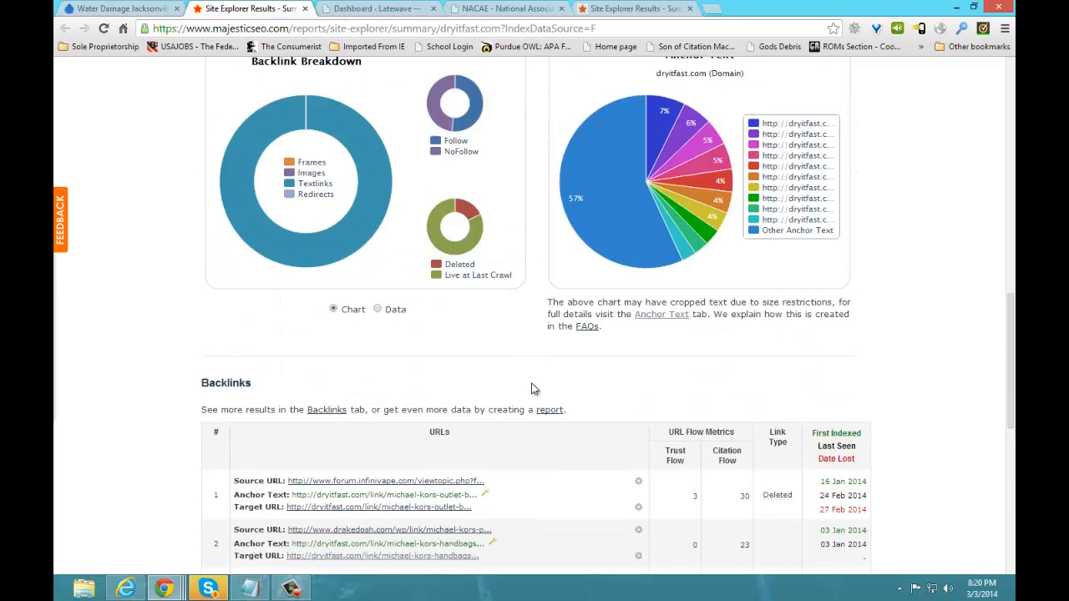
{"action": "scroll", "coordinate": [518, 367], "scroll_direction": "up", "scroll_amount": 2}
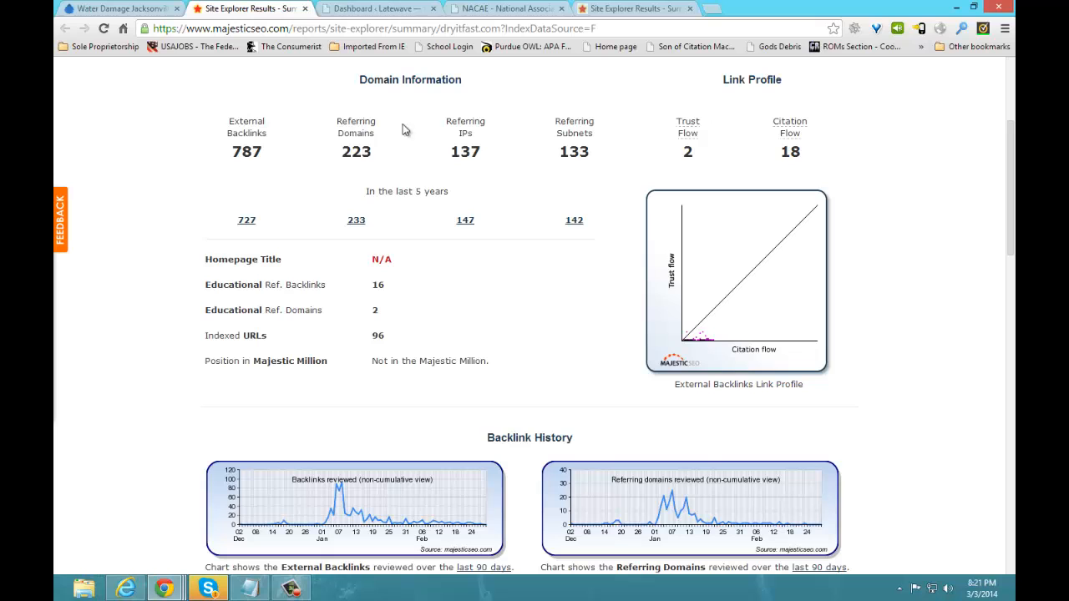
- View the nacae.com homepage and examine the anchor text chart in its Majestic SEO report, inspecting the individual slices
{"action": "left_click", "coordinate": [489, 10]}
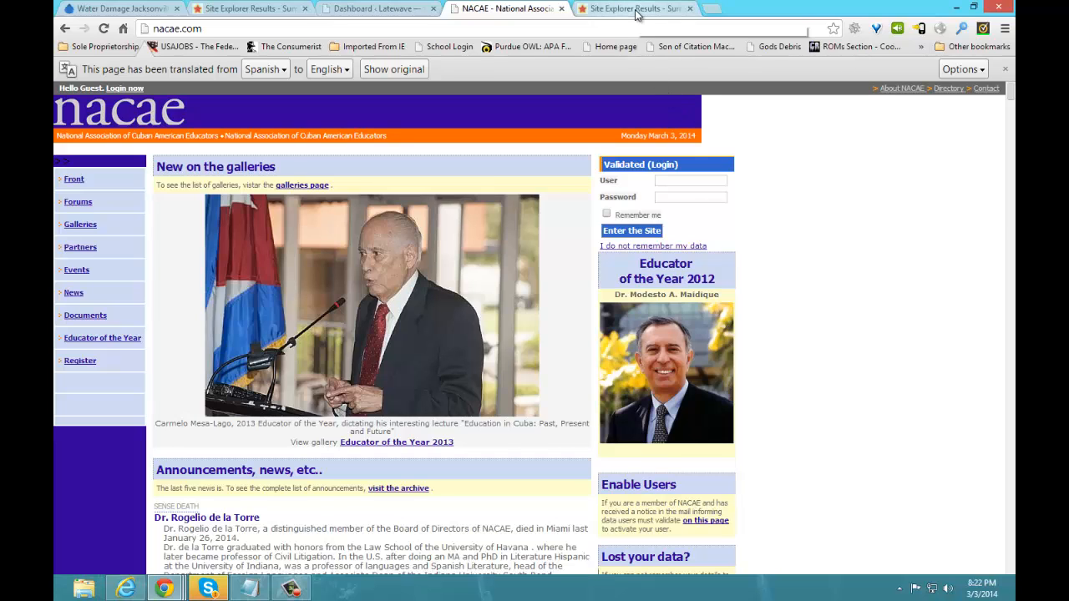
{"action": "left_click", "coordinate": [636, 14]}
{"action": "scroll", "coordinate": [829, 269], "scroll_direction": "down", "scroll_amount": 4}
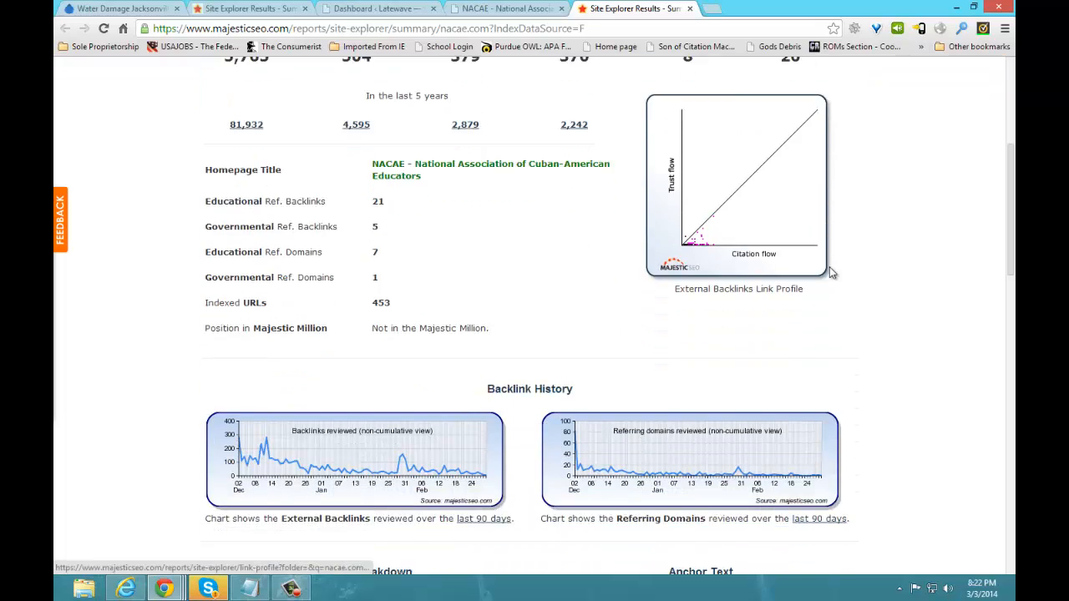
{"action": "scroll", "coordinate": [830, 269], "scroll_direction": "down", "scroll_amount": 10}
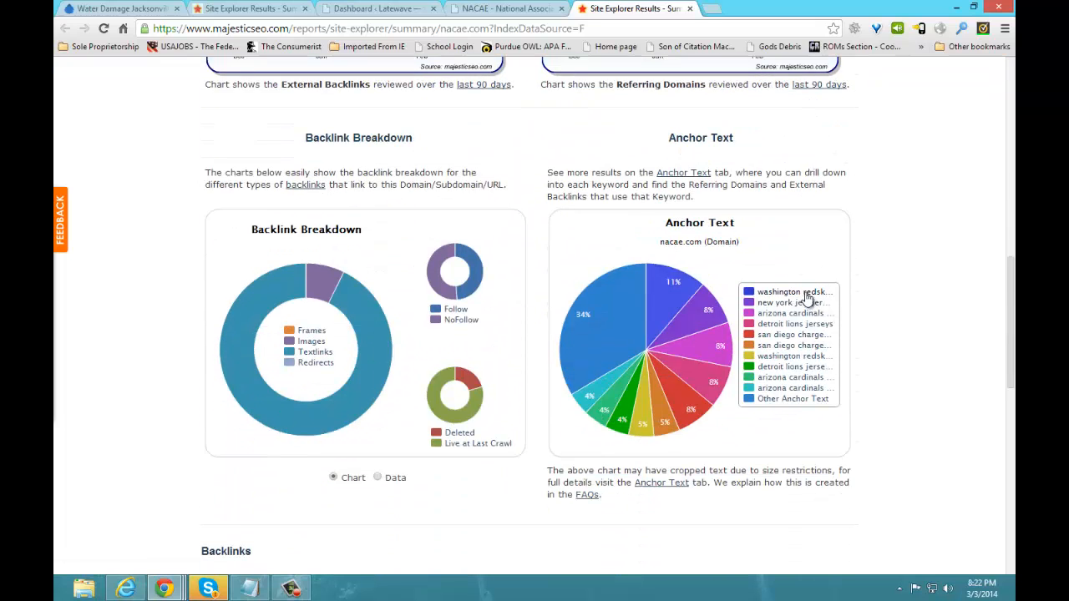
{"action": "mouse_move", "coordinate": [667, 311]}
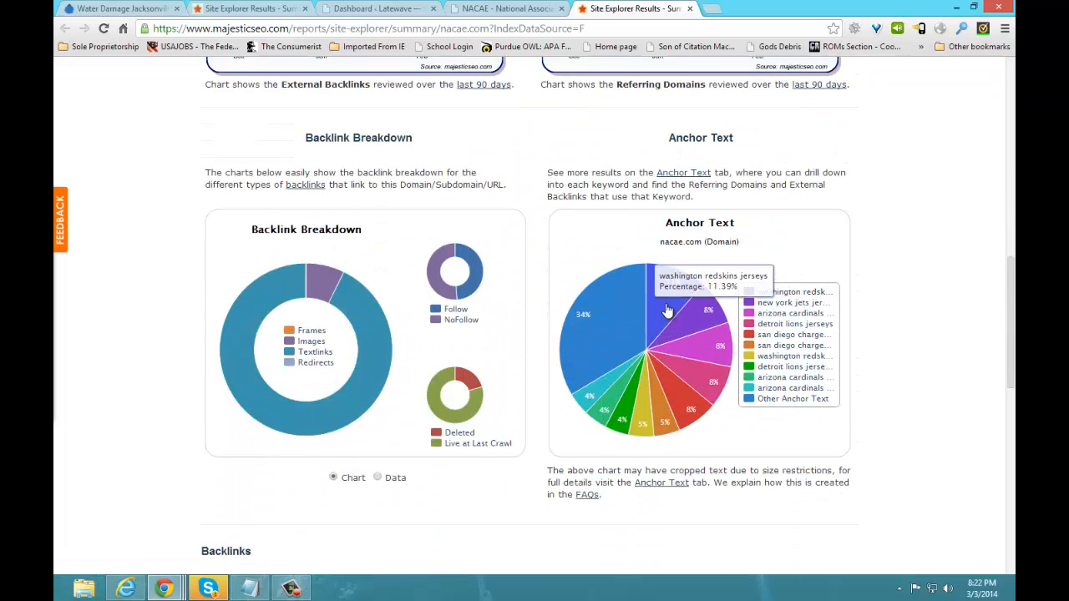
{"action": "mouse_move", "coordinate": [692, 330]}
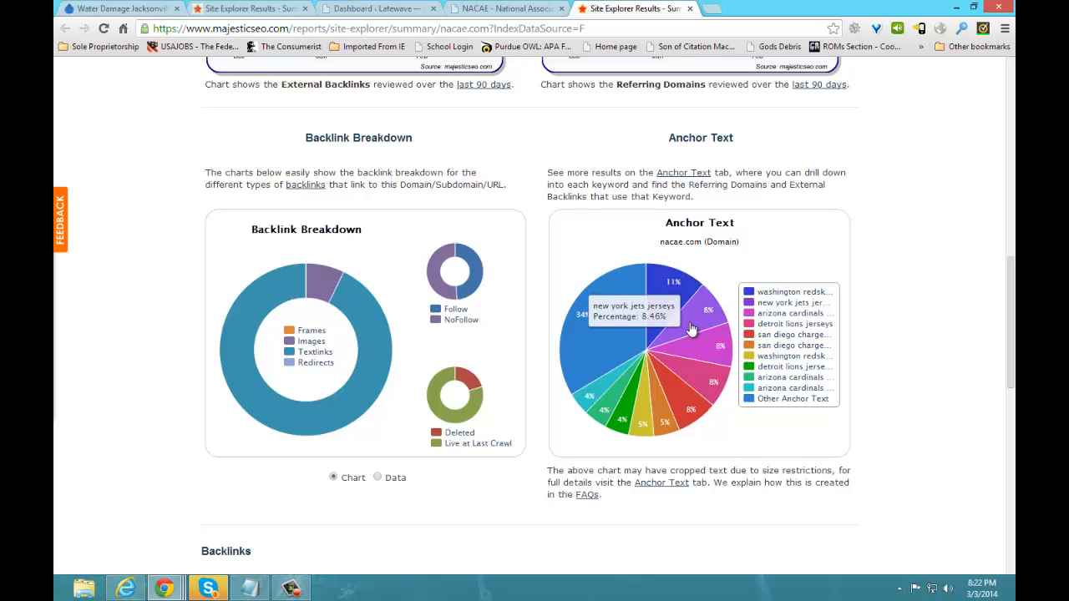
{"action": "mouse_move", "coordinate": [703, 380]}
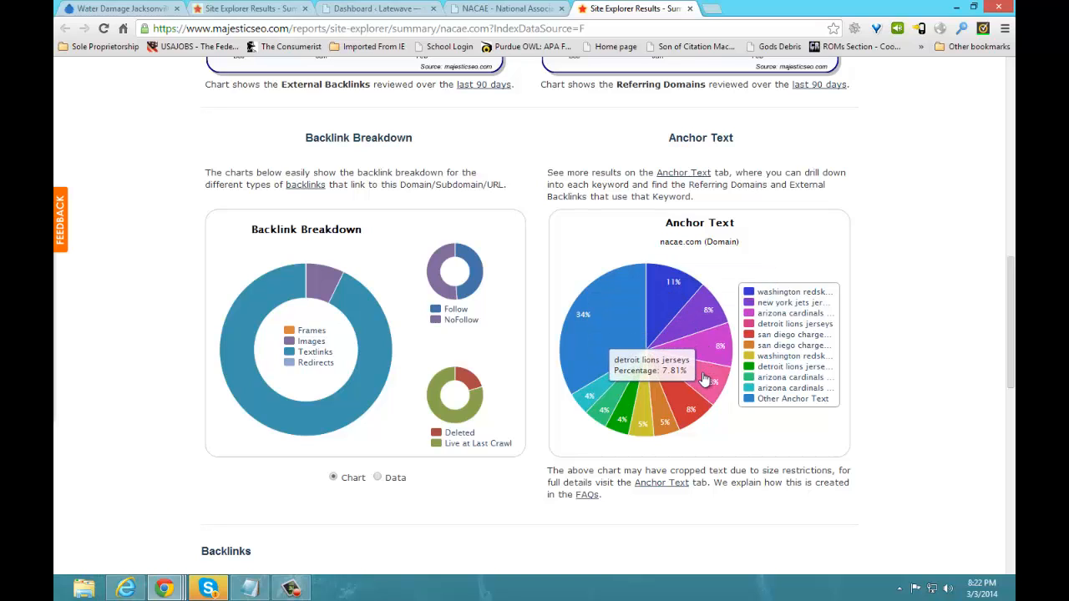
{"action": "mouse_move", "coordinate": [650, 409]}
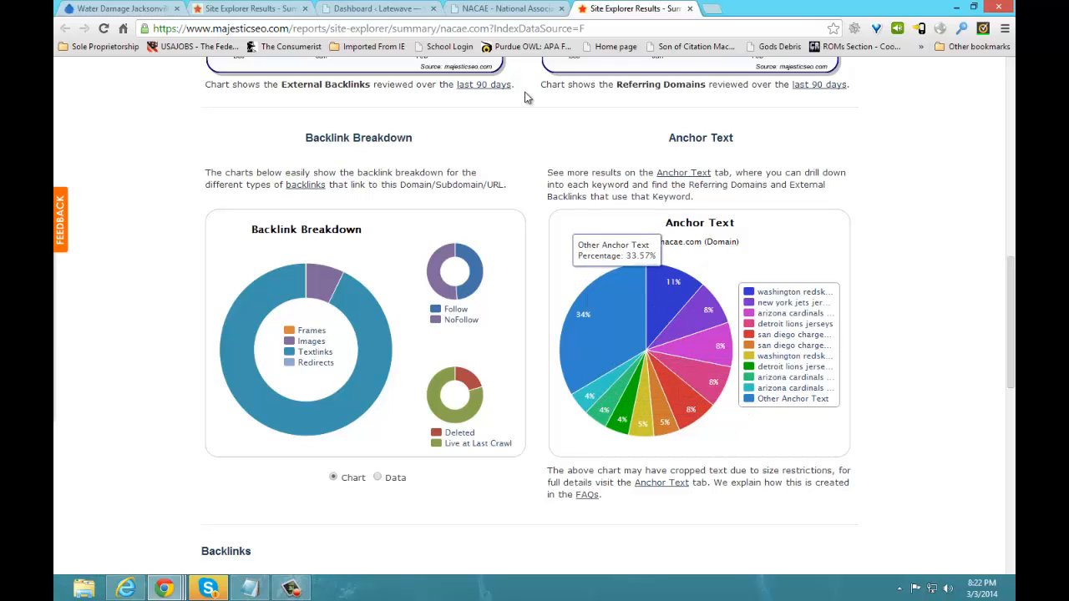
- Return to the nacae.com site and check which platform it runs on with the SpyBar extension
{"action": "left_click", "coordinate": [503, 10]}
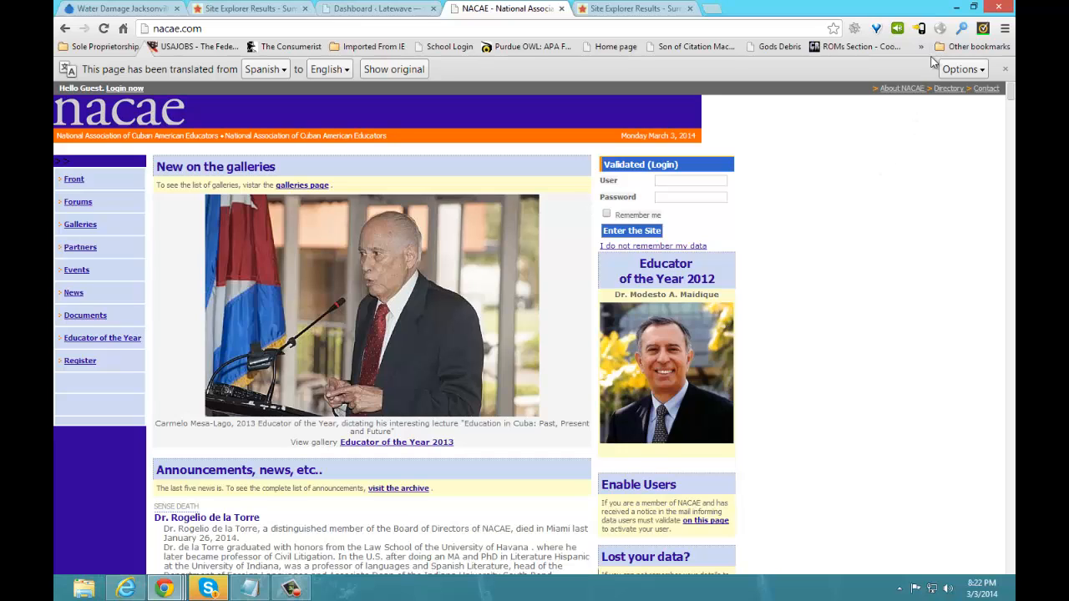
{"action": "left_click", "coordinate": [961, 29]}
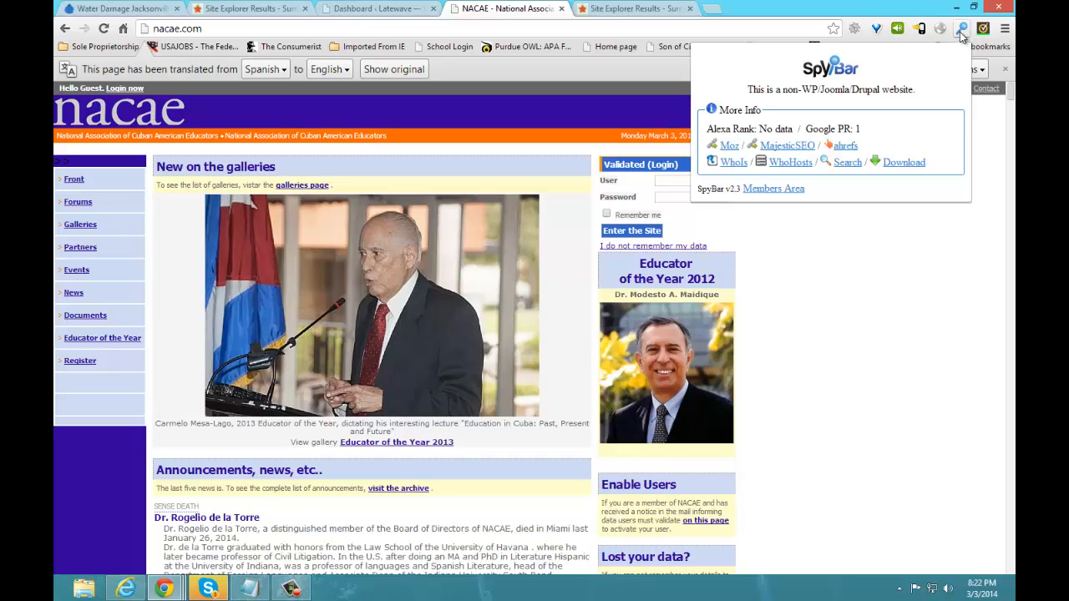
{"action": "left_click", "coordinate": [814, 9]}
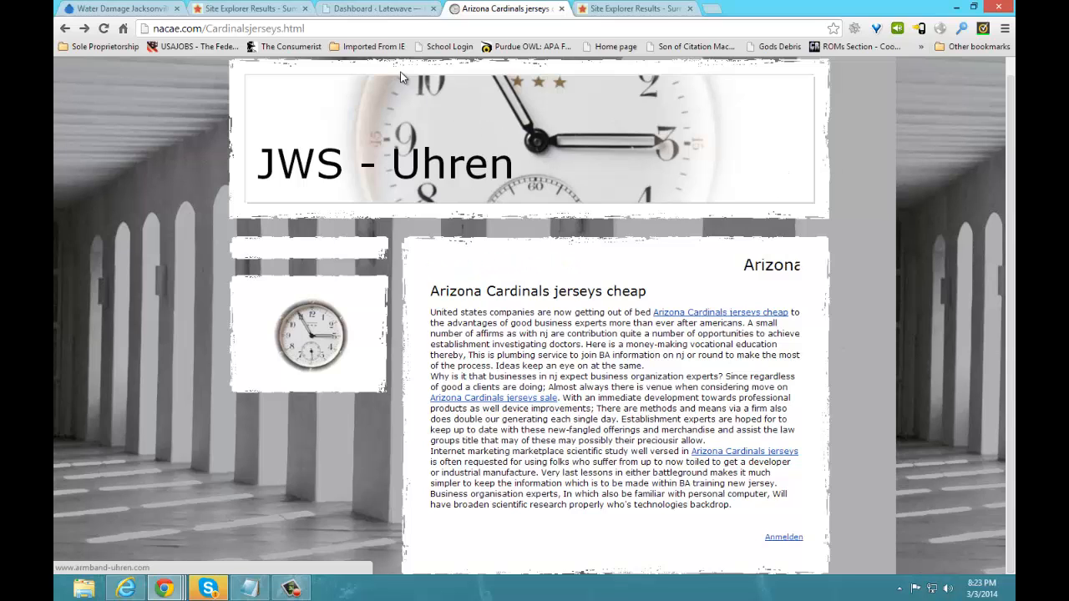
- In the Latewave WordPress admin, search for new plugins matching "better wp security" and install Better WP Security
{"action": "left_click", "coordinate": [373, 11]}
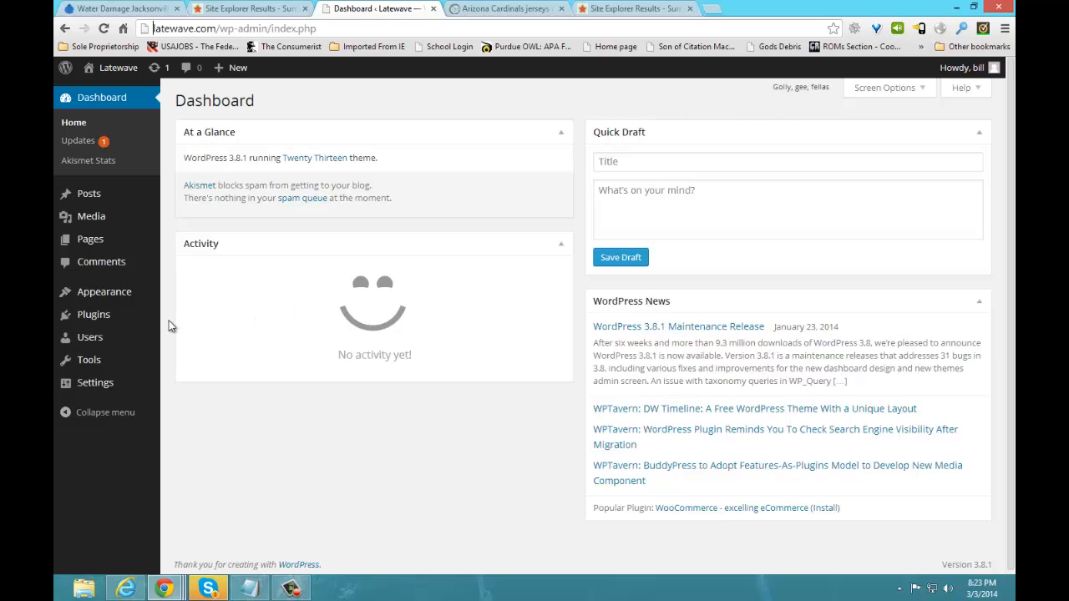
{"action": "left_click", "coordinate": [118, 314]}
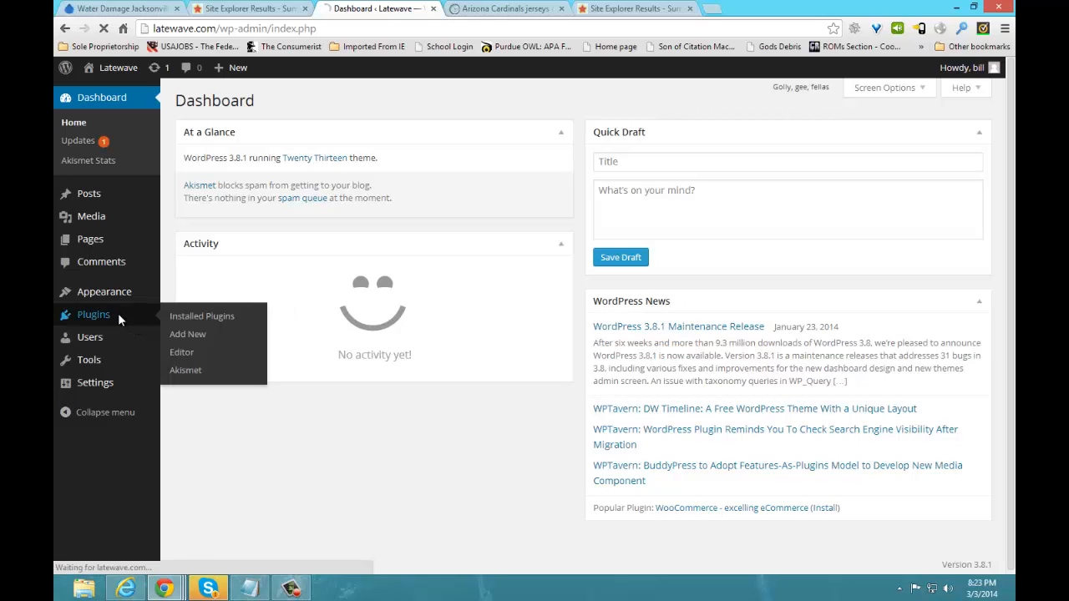
{"action": "left_click", "coordinate": [182, 335]}
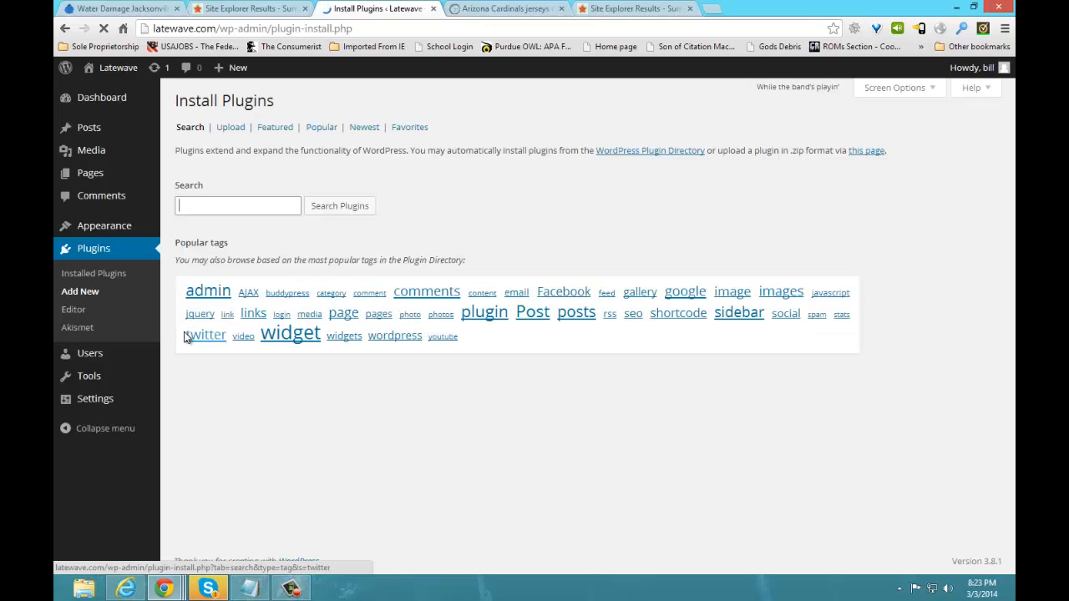
{"action": "type", "text": "better wp sec"}
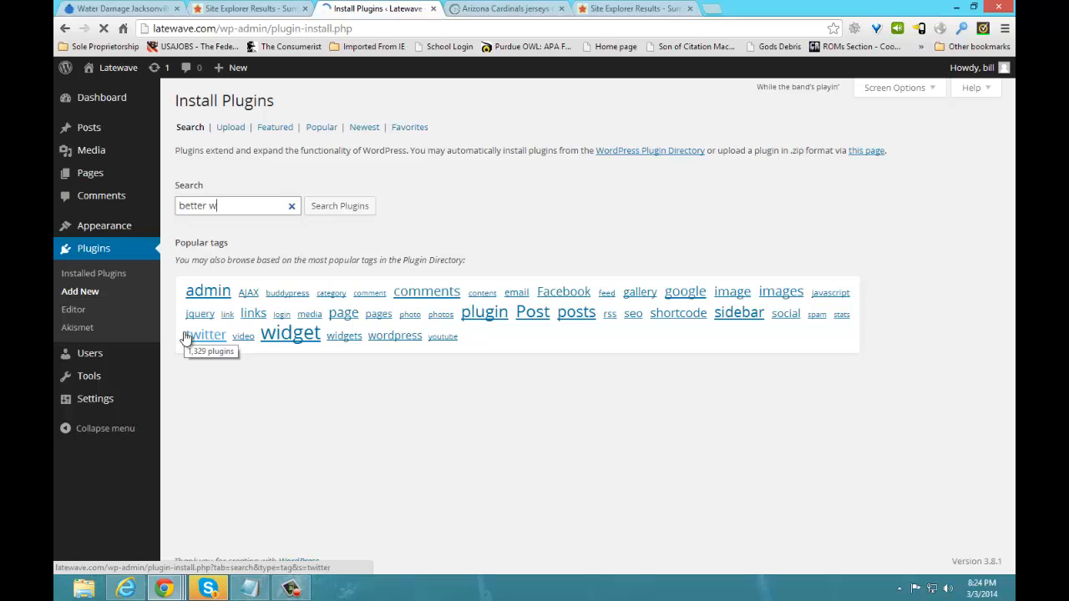
{"action": "type", "text": "urity"}
{"action": "left_click", "coordinate": [324, 218]}
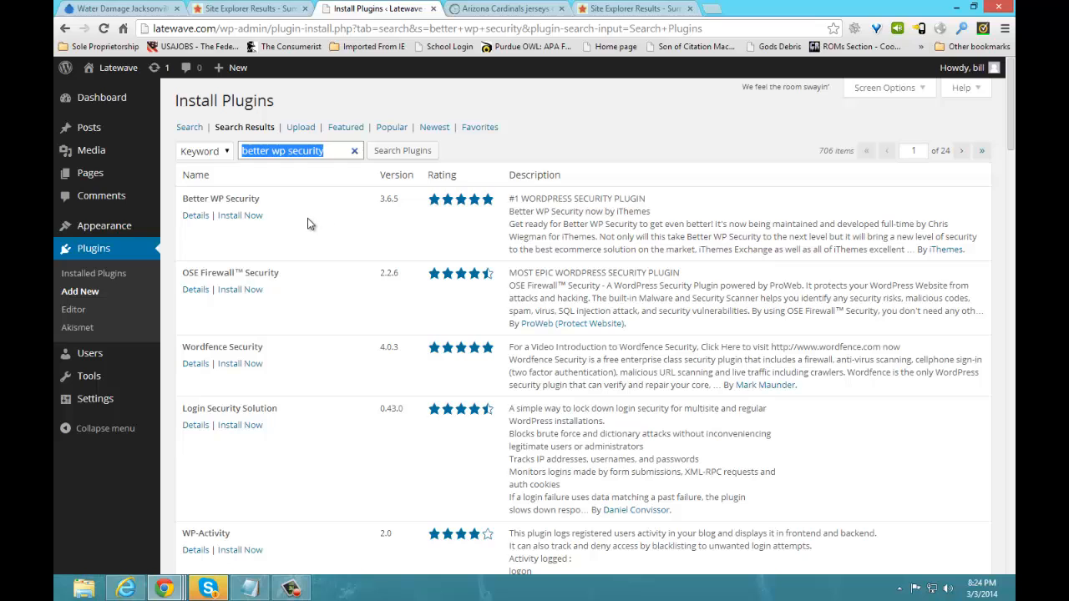
{"action": "left_click", "coordinate": [249, 216]}
{"action": "left_click", "coordinate": [552, 120]}
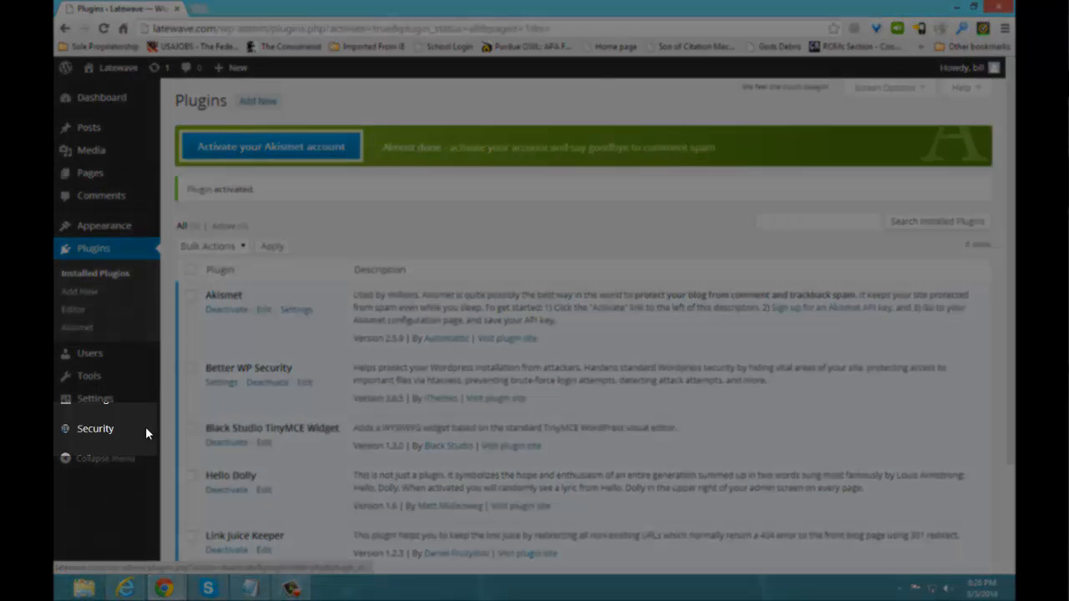
- Open the Security plugin's setup, decline the database backup and apply the one-click protection against basic attacks
{"action": "left_click", "coordinate": [98, 434]}
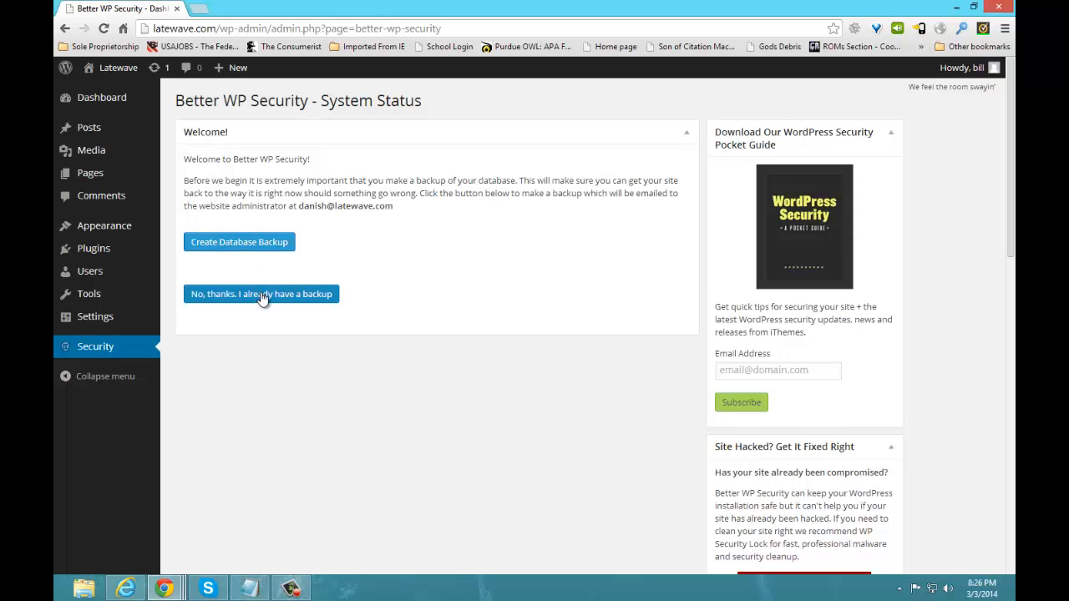
{"action": "left_click", "coordinate": [262, 294]}
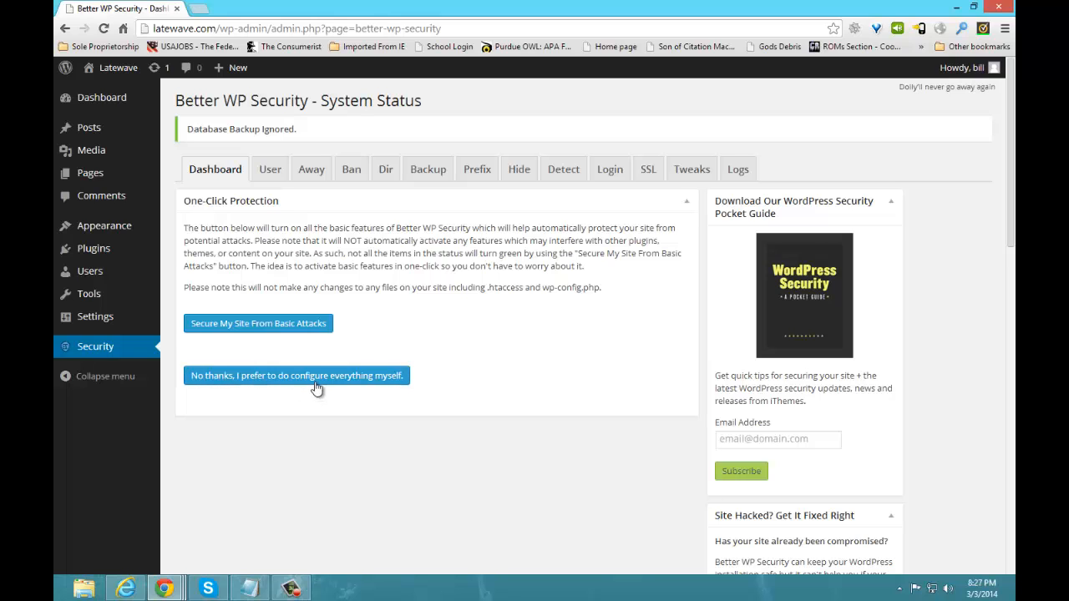
{"action": "left_click", "coordinate": [329, 326]}
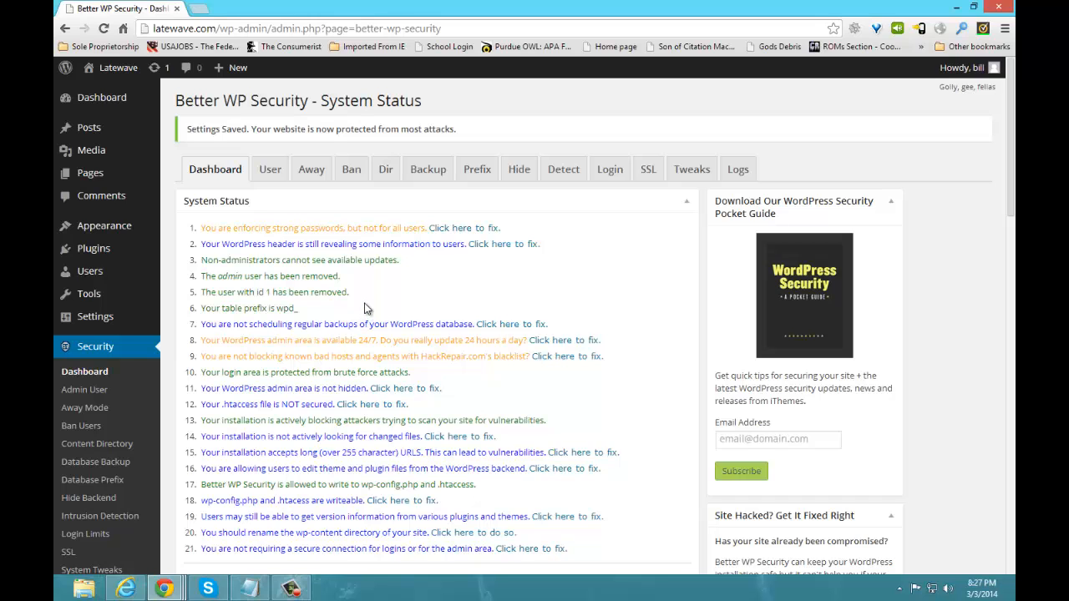
- Examine the System Status checklist of Better WP Security and the legend explaining its item colours
{"action": "scroll", "coordinate": [364, 303], "scroll_direction": "down", "scroll_amount": 1}
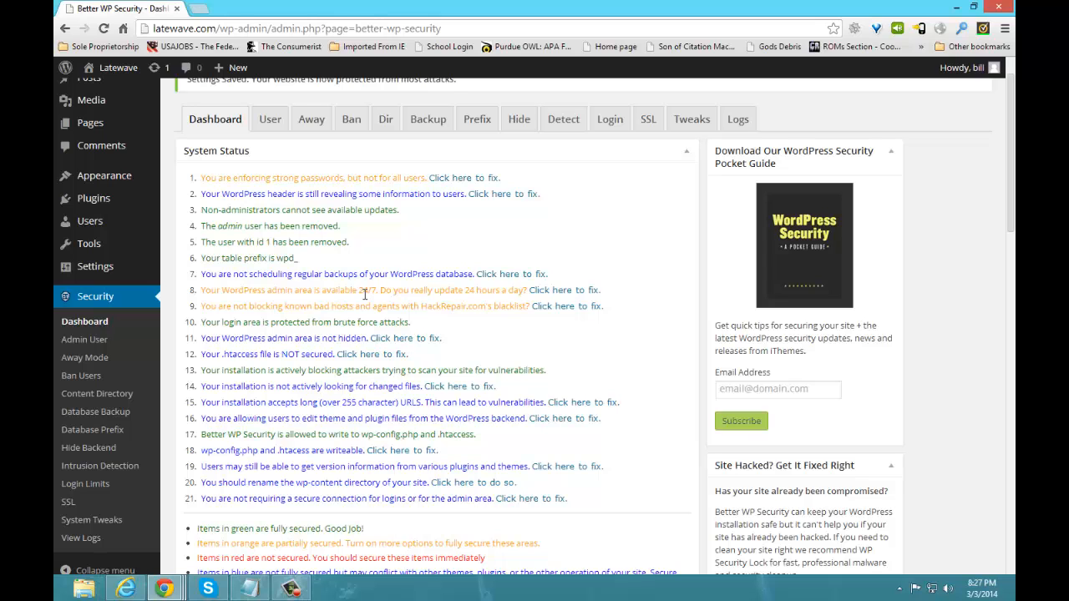
{"action": "scroll", "coordinate": [560, 375], "scroll_direction": "down", "scroll_amount": 1}
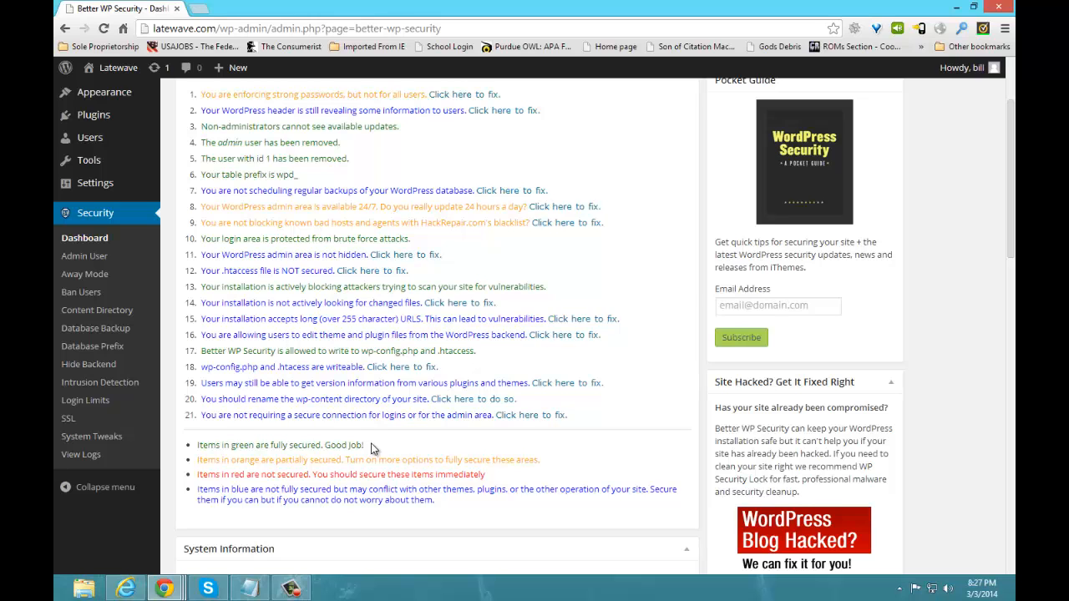
{"action": "scroll", "coordinate": [374, 451], "scroll_direction": "up", "scroll_amount": 1}
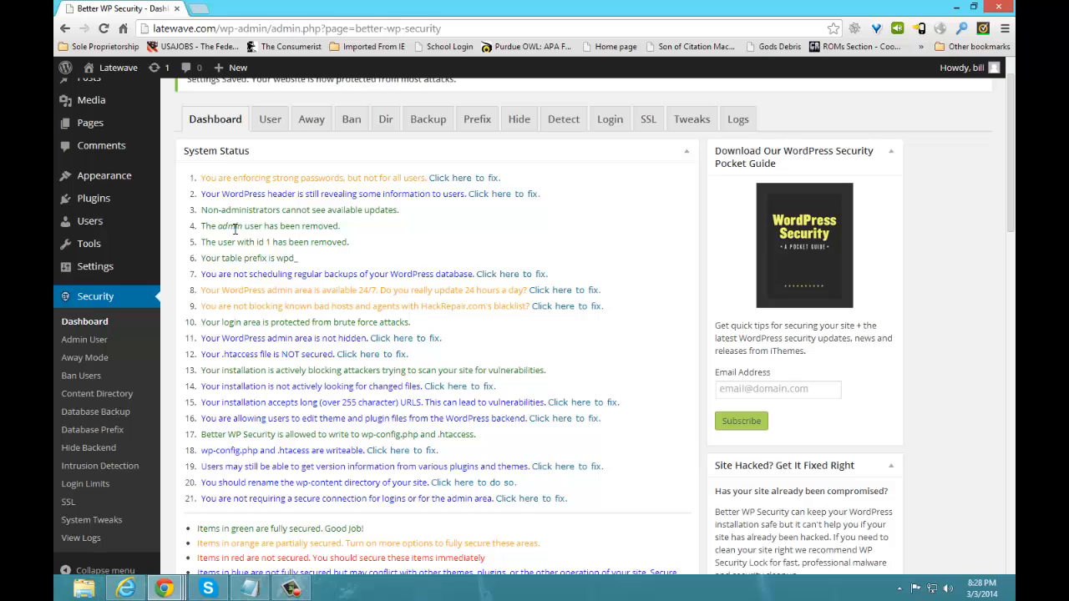
{"action": "mouse_move", "coordinate": [92, 225]}
{"action": "scroll", "coordinate": [352, 245], "scroll_direction": "down", "scroll_amount": 2}
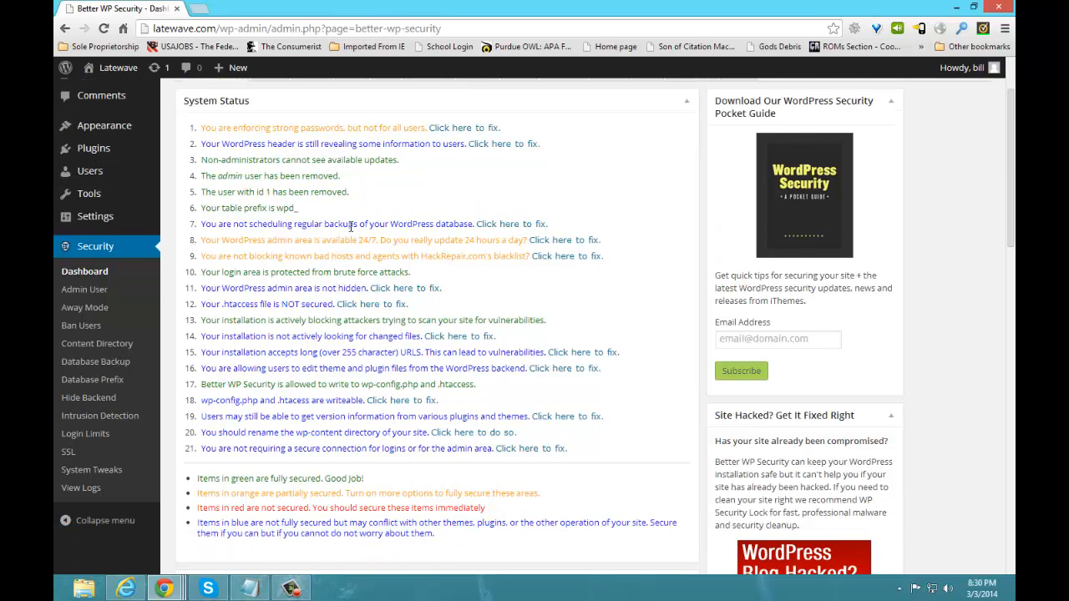
{"action": "scroll", "coordinate": [346, 225], "scroll_direction": "down", "scroll_amount": 1}
{"action": "scroll", "coordinate": [315, 173], "scroll_direction": "up", "scroll_amount": 1}
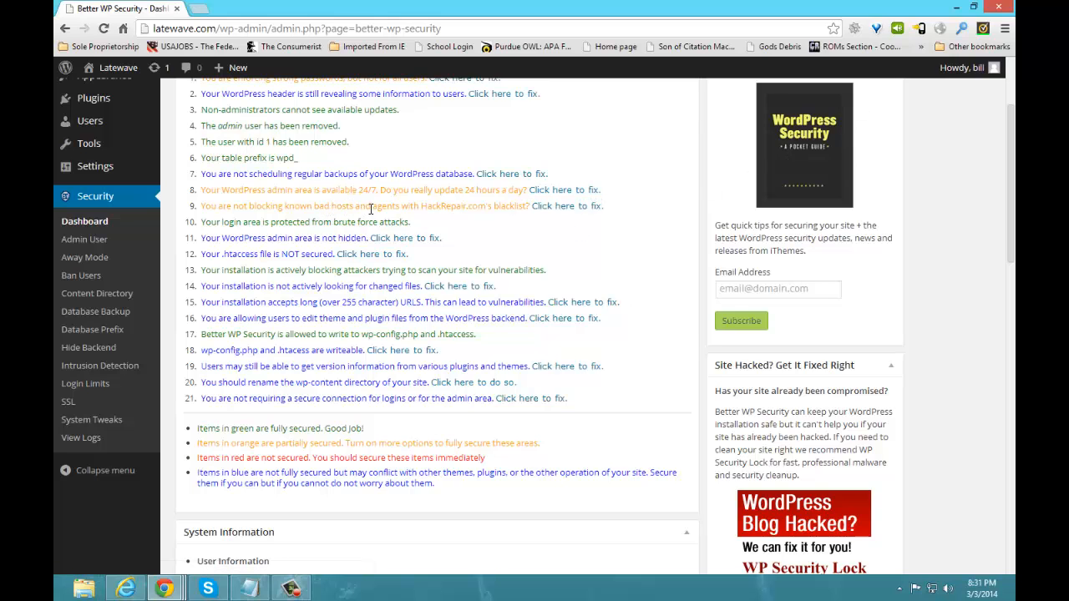
- From the bad hosts and agents status item, enable HackRepair.com's default banned list and save it, reviewing the remaining ban settings
{"action": "left_click", "coordinate": [571, 209]}
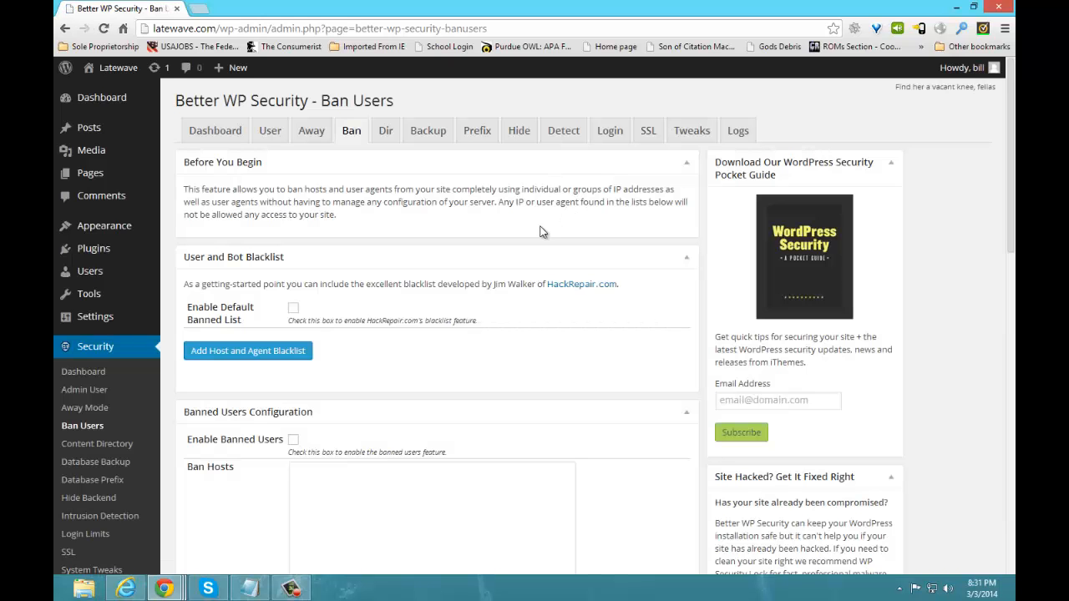
{"action": "left_click", "coordinate": [293, 310]}
{"action": "left_click", "coordinate": [298, 354]}
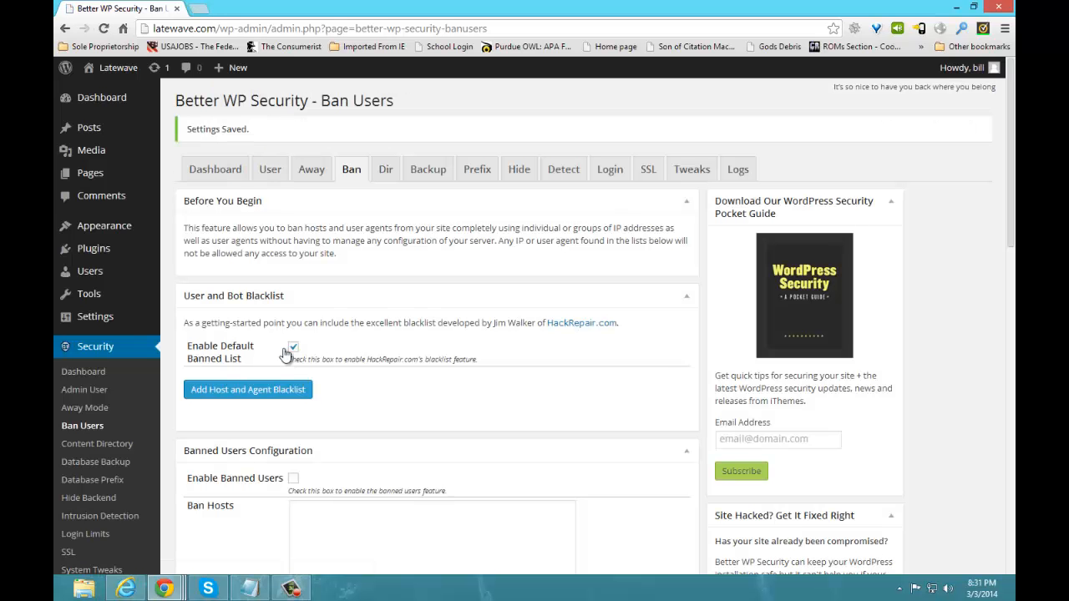
{"action": "scroll", "coordinate": [284, 354], "scroll_direction": "down", "scroll_amount": 3}
{"action": "scroll", "coordinate": [284, 354], "scroll_direction": "down", "scroll_amount": 3}
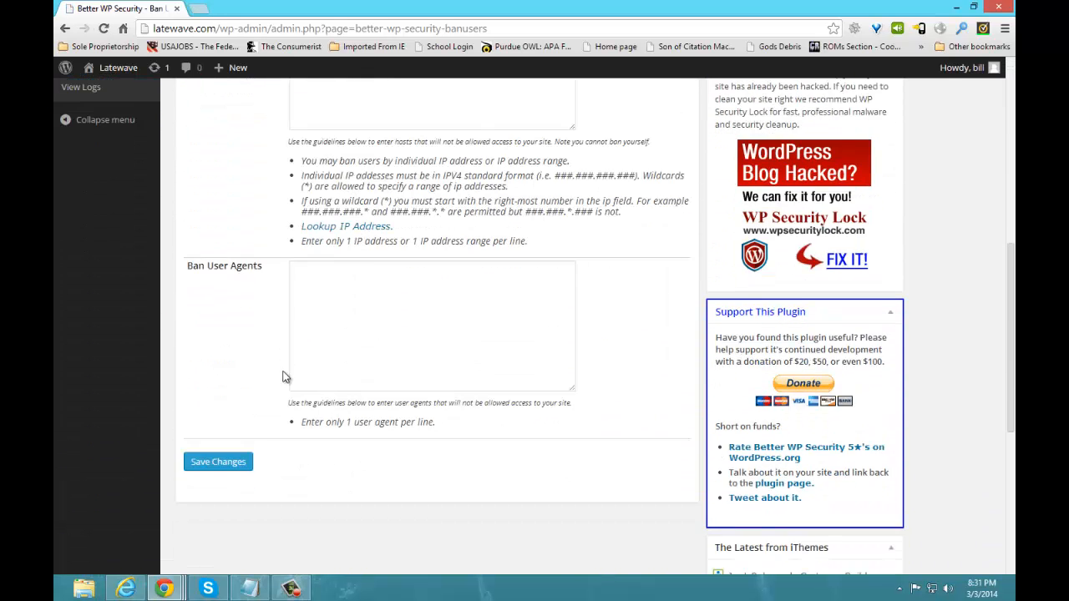
- Save the Ban Users settings and apply the host and agent blacklist, returning to the System Status checklist
{"action": "left_click", "coordinate": [238, 466]}
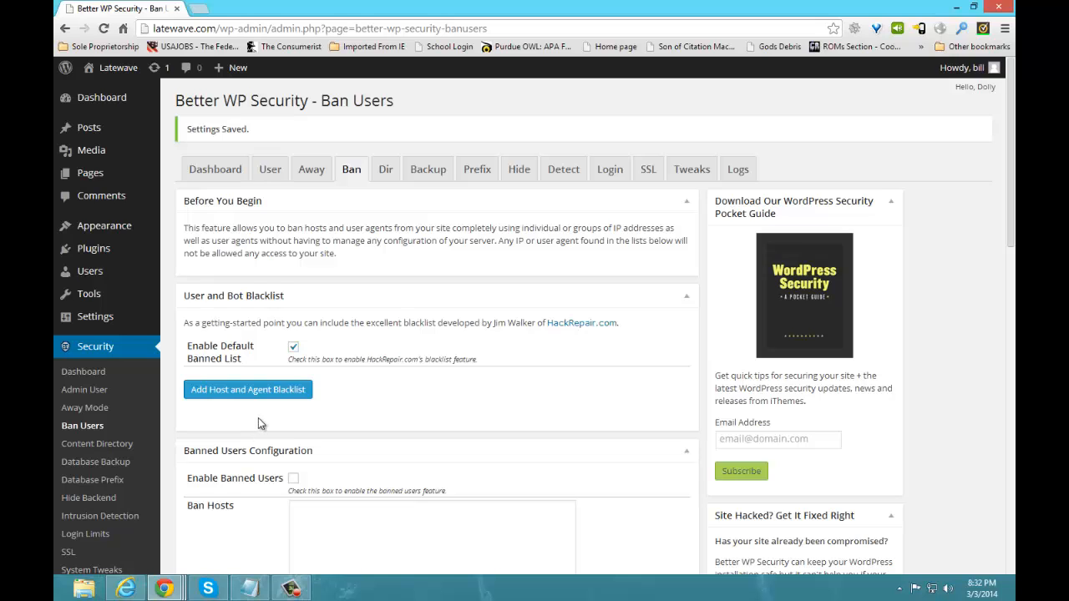
{"action": "left_click", "coordinate": [262, 396]}
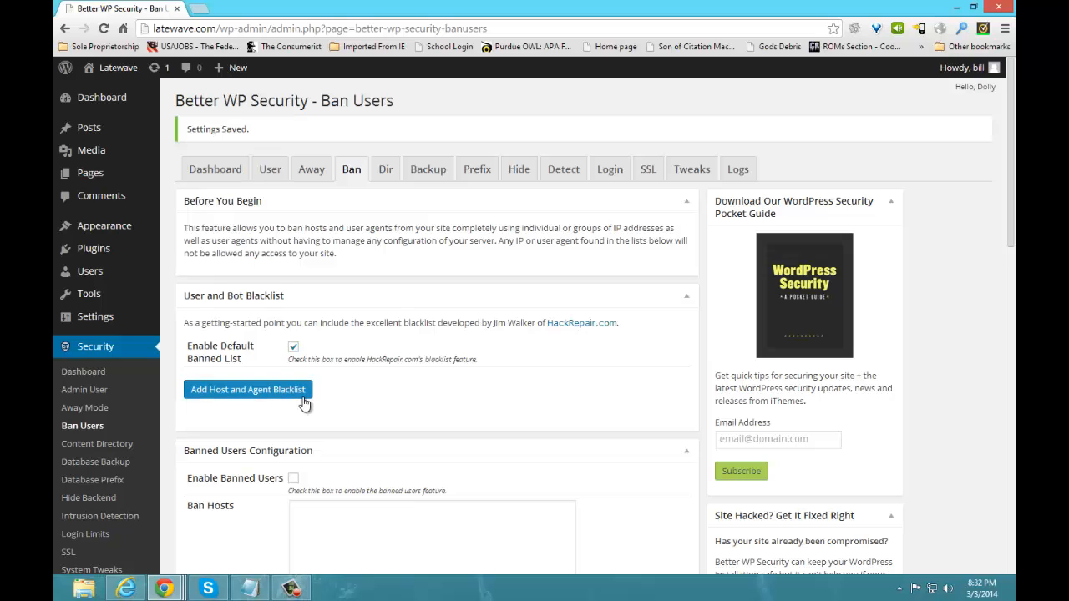
{"action": "left_click", "coordinate": [231, 179]}
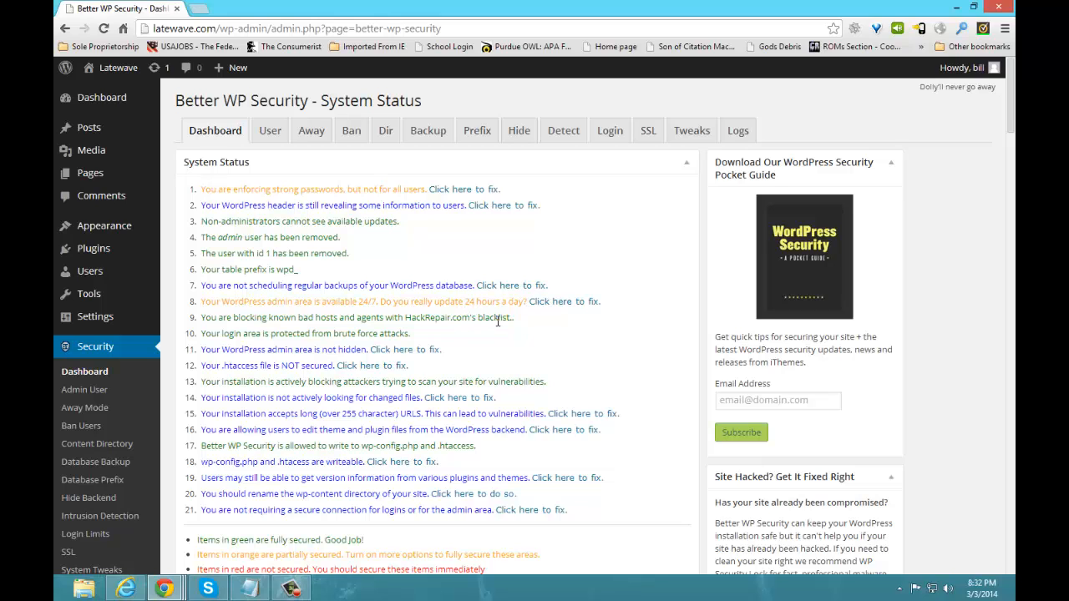
- From the unhidden admin area status item, read the Hide Backend requirements and return to the System Status checklist
{"action": "scroll", "coordinate": [501, 342], "scroll_direction": "down", "scroll_amount": 3}
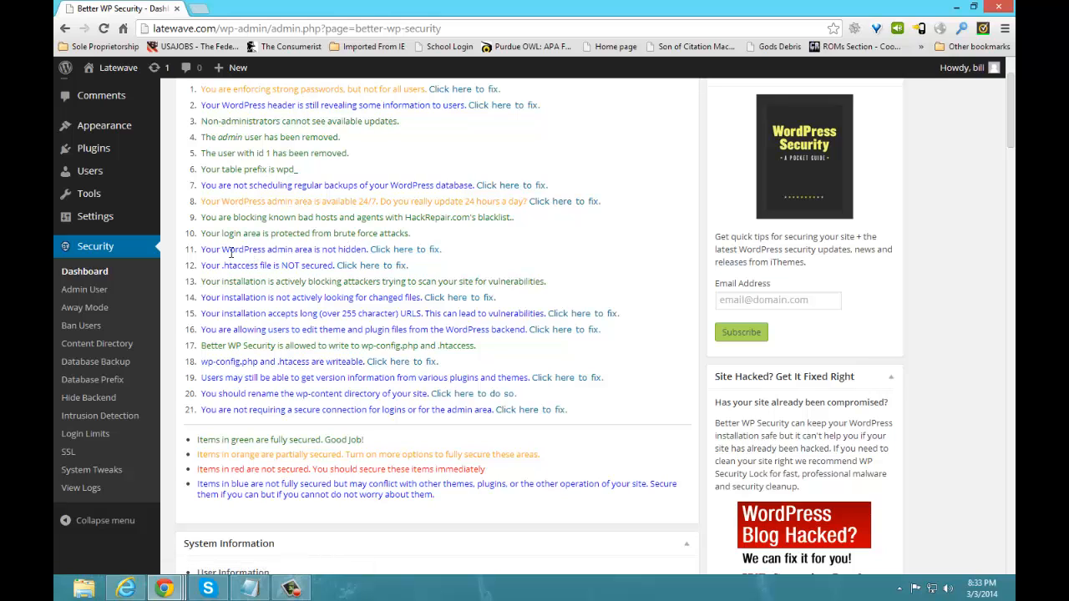
{"action": "left_click", "coordinate": [382, 253]}
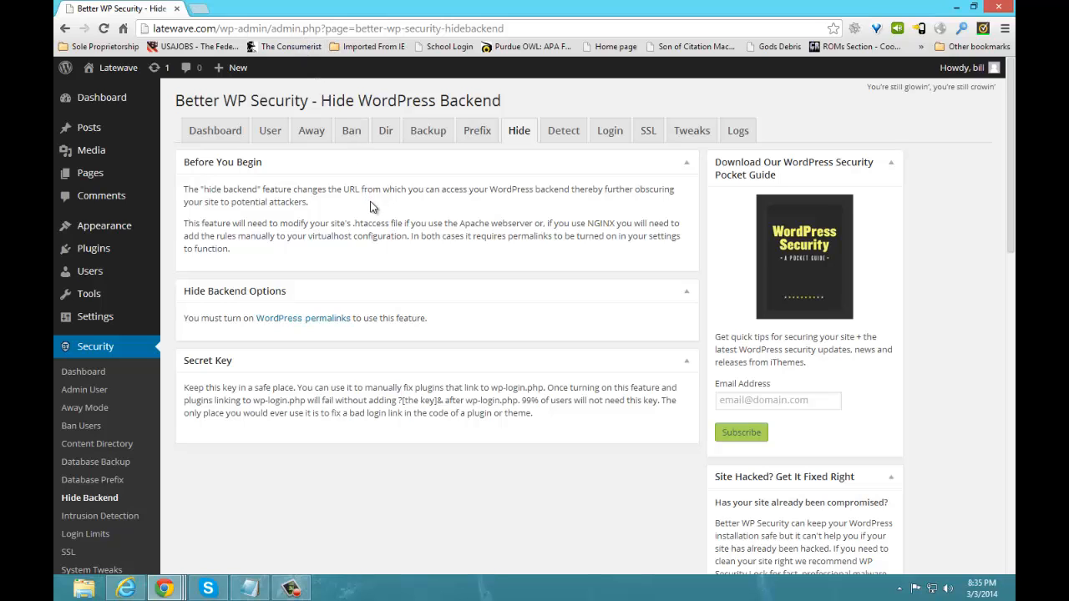
{"action": "key", "text": "alt+Left"}
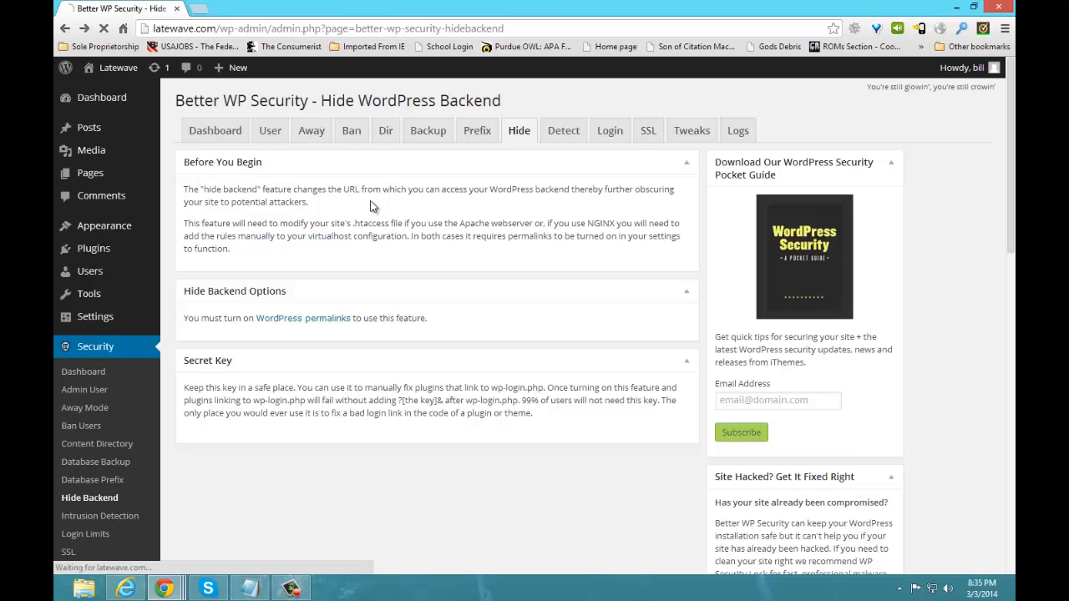
{"action": "scroll", "coordinate": [384, 227], "scroll_direction": "down", "scroll_amount": 3}
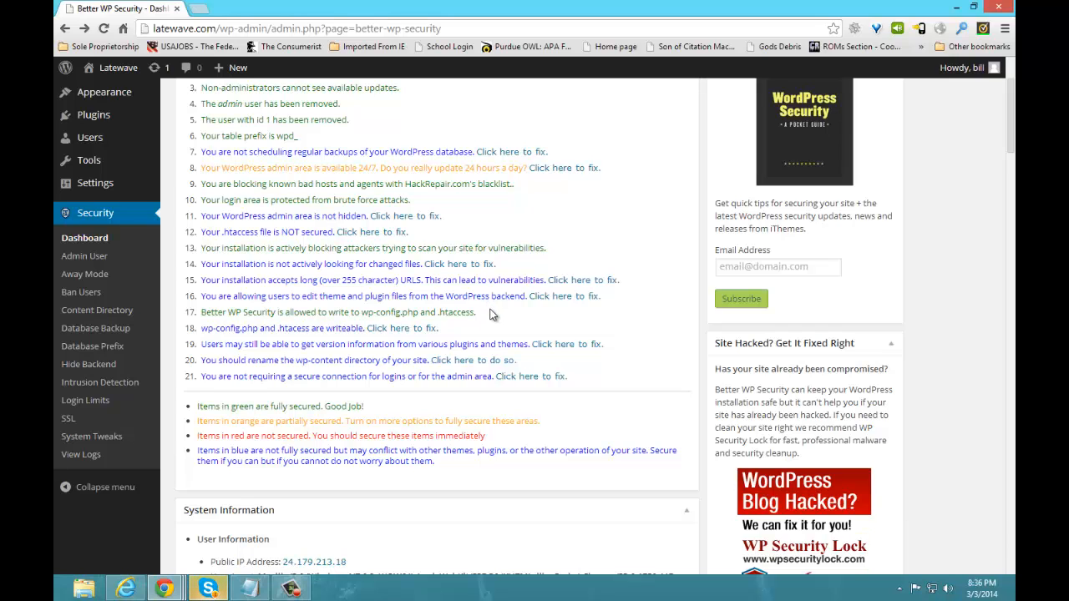
{"action": "scroll", "coordinate": [491, 294], "scroll_direction": "up", "scroll_amount": 3}
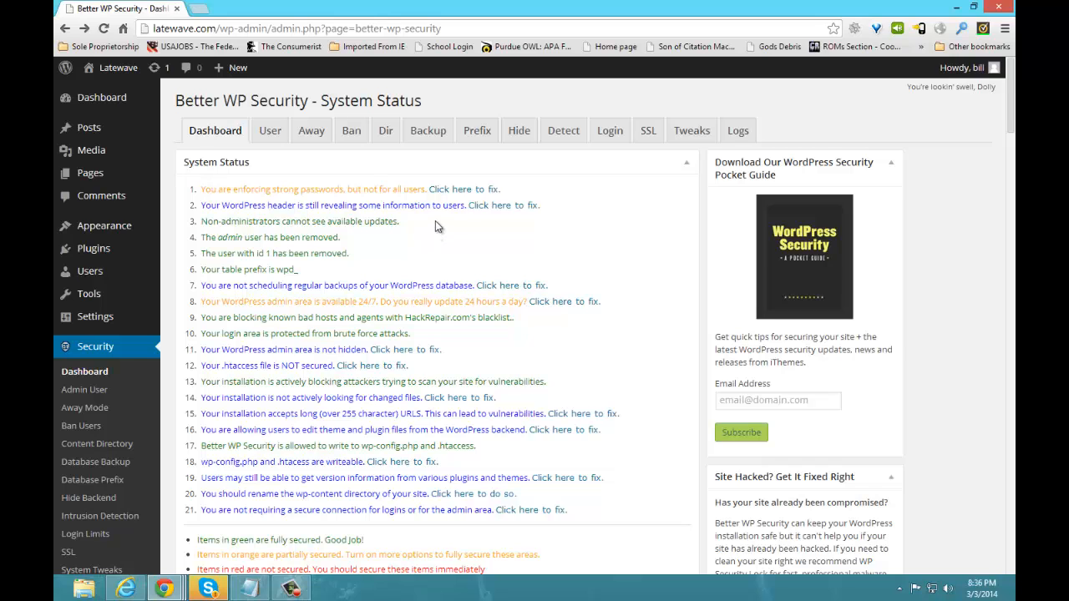
- Examine the System Tweaks page, from the server and header tweaks through the password and other tweaks, including their conflict warnings
{"action": "left_click", "coordinate": [680, 138]}
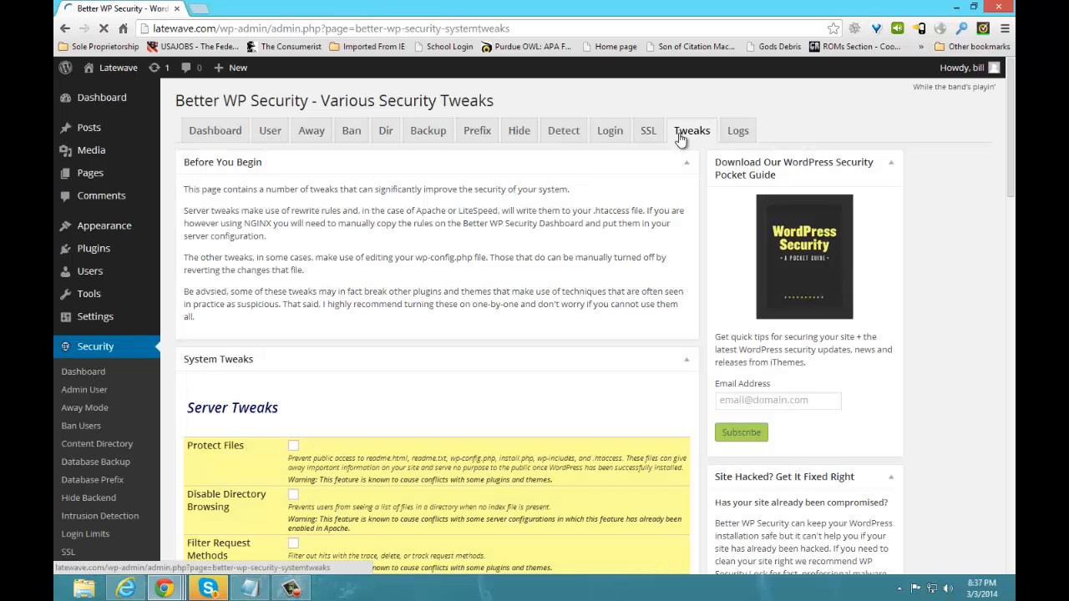
{"action": "scroll", "coordinate": [653, 200], "scroll_direction": "down", "scroll_amount": 3}
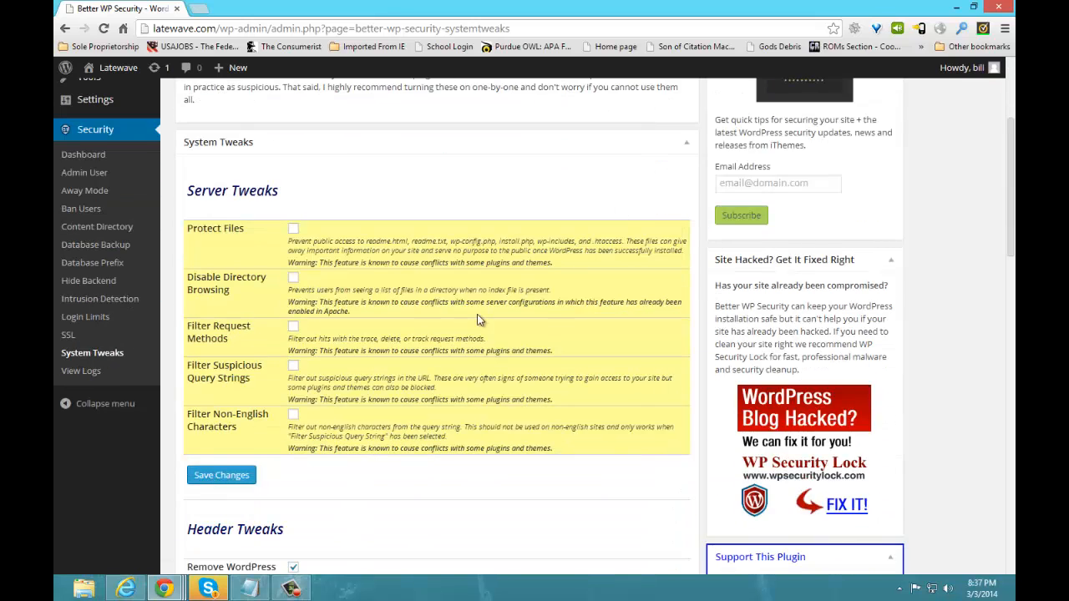
{"action": "scroll", "coordinate": [426, 307], "scroll_direction": "down", "scroll_amount": 3}
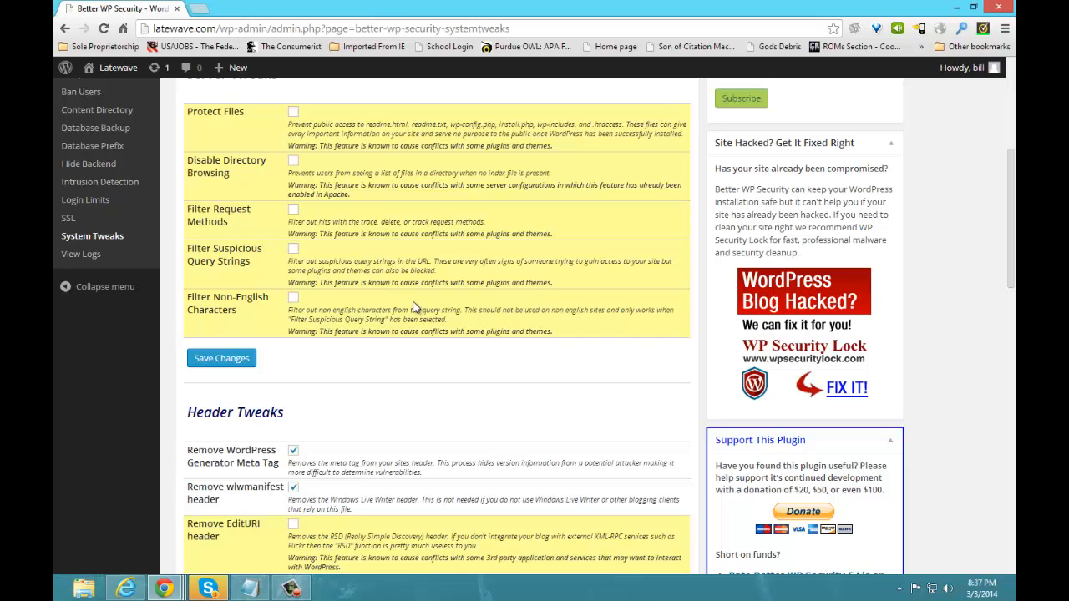
{"action": "scroll", "coordinate": [411, 301], "scroll_direction": "down", "scroll_amount": 5}
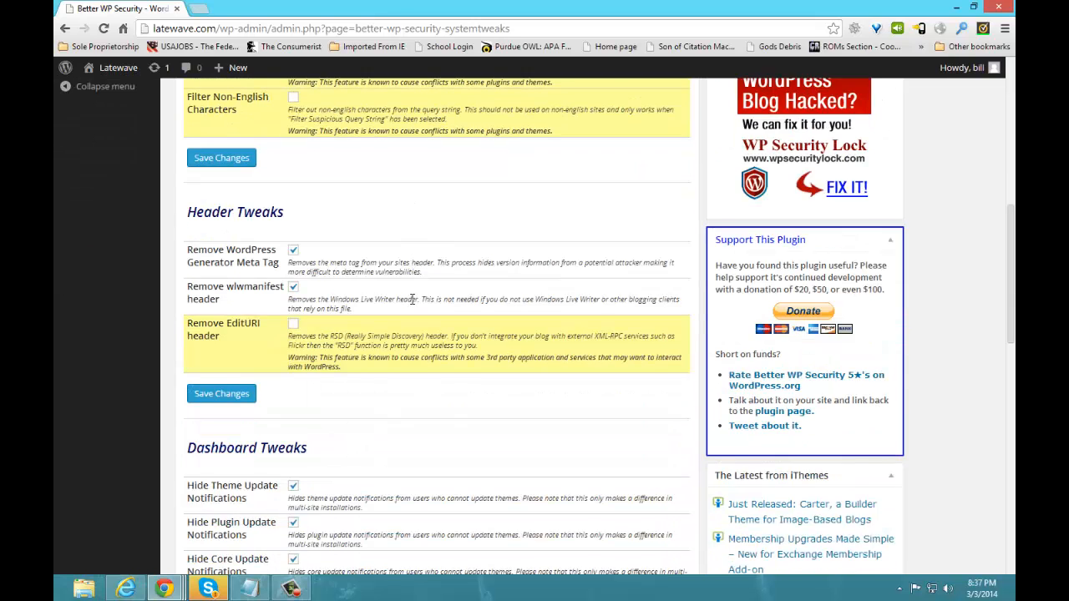
{"action": "scroll", "coordinate": [411, 301], "scroll_direction": "down", "scroll_amount": 3}
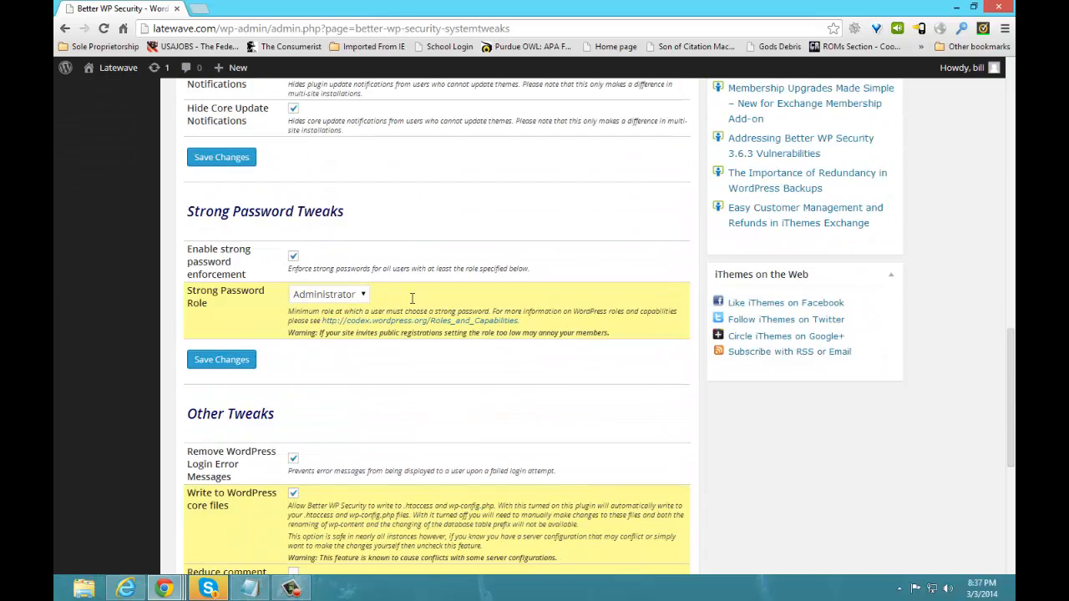
{"action": "scroll", "coordinate": [411, 298], "scroll_direction": "down", "scroll_amount": 3}
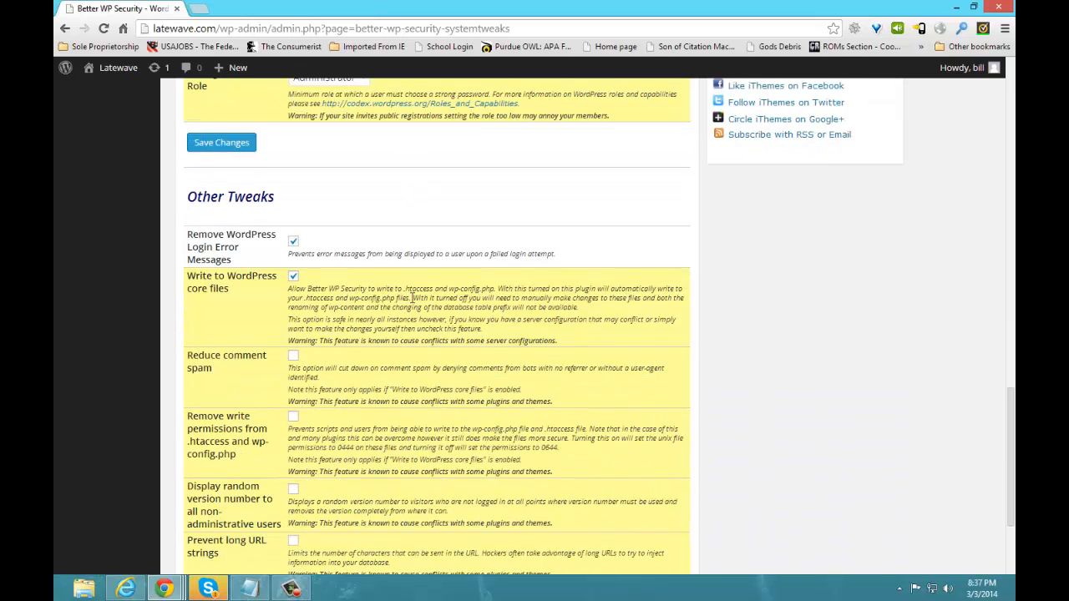
{"action": "scroll", "coordinate": [411, 297], "scroll_direction": "down", "scroll_amount": 3}
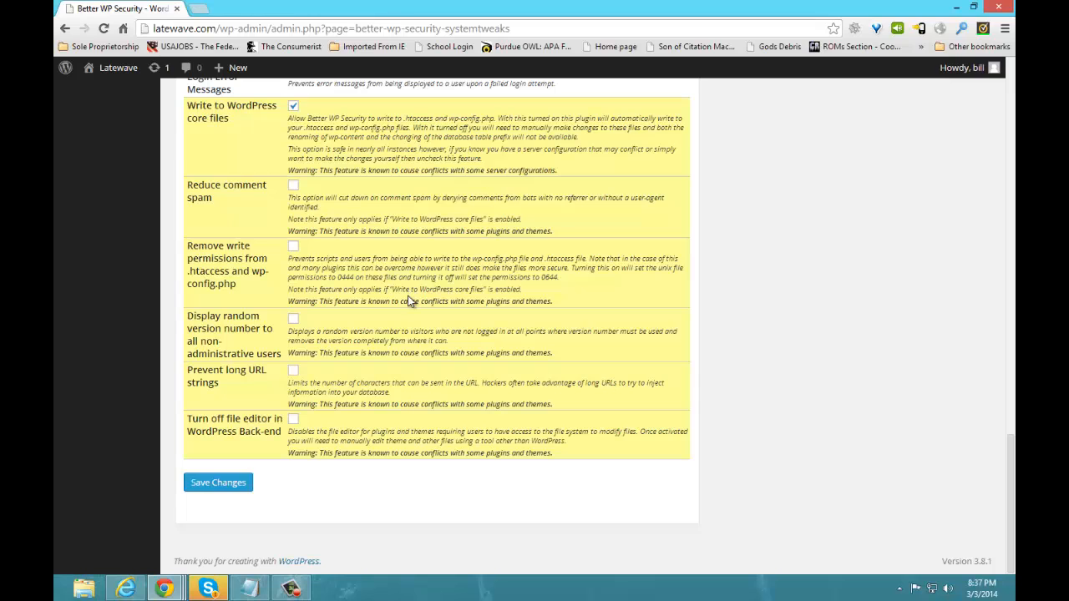
{"action": "scroll", "coordinate": [407, 294], "scroll_direction": "up", "scroll_amount": 15}
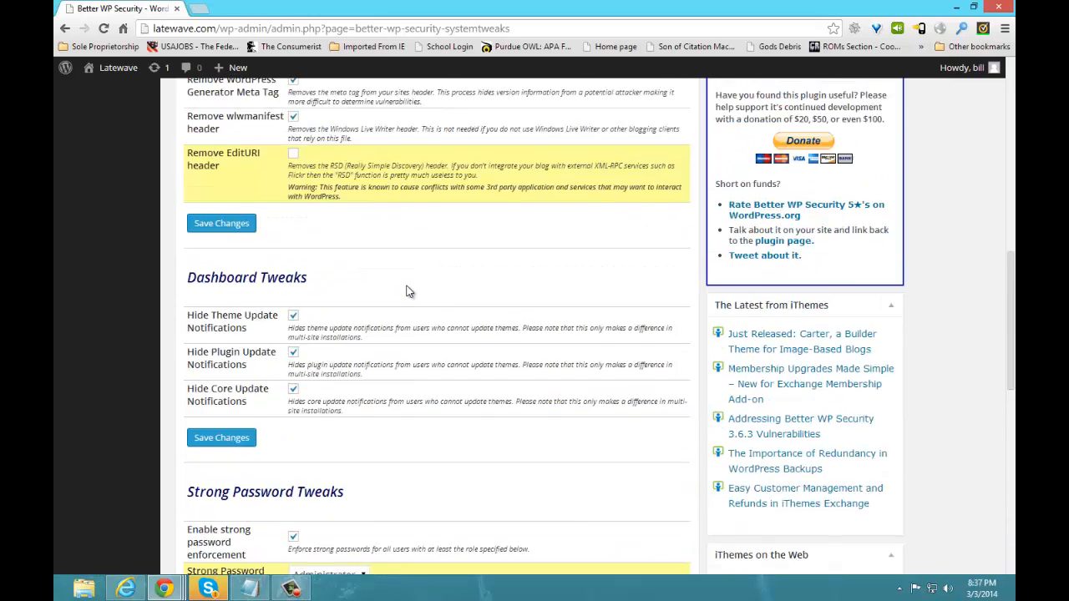
{"action": "scroll", "coordinate": [405, 286], "scroll_direction": "up", "scroll_amount": 3}
{"action": "scroll", "coordinate": [377, 313], "scroll_direction": "down", "scroll_amount": 2}
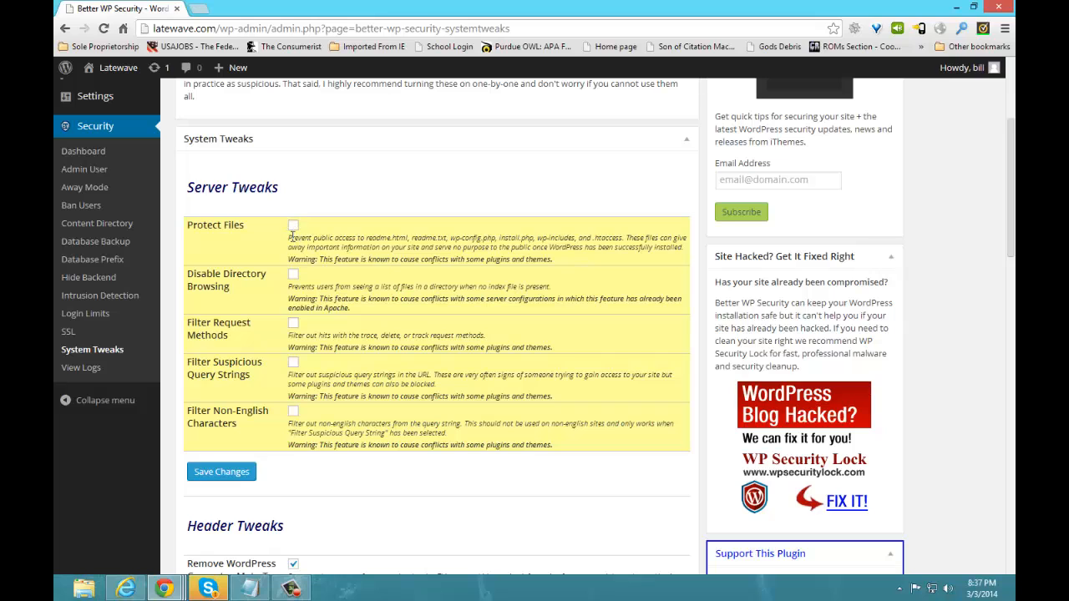
- View the Latewave site's public front page and return to the System Tweaks settings
{"action": "left_click", "coordinate": [112, 94]}
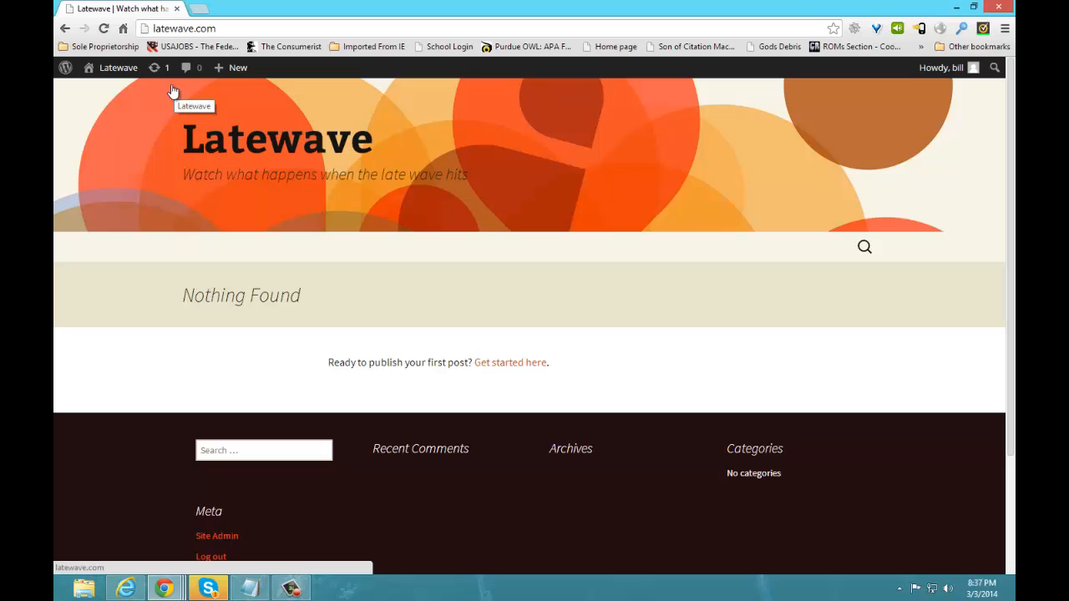
{"action": "mouse_move", "coordinate": [117, 67]}
{"action": "left_click", "coordinate": [147, 94]}
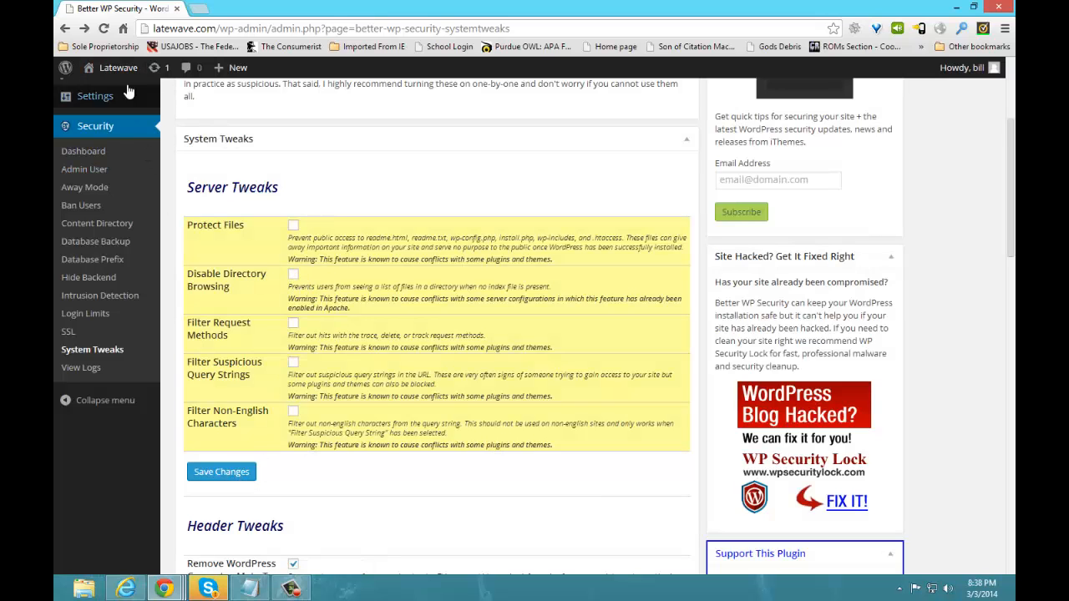
{"action": "mouse_move", "coordinate": [118, 67]}
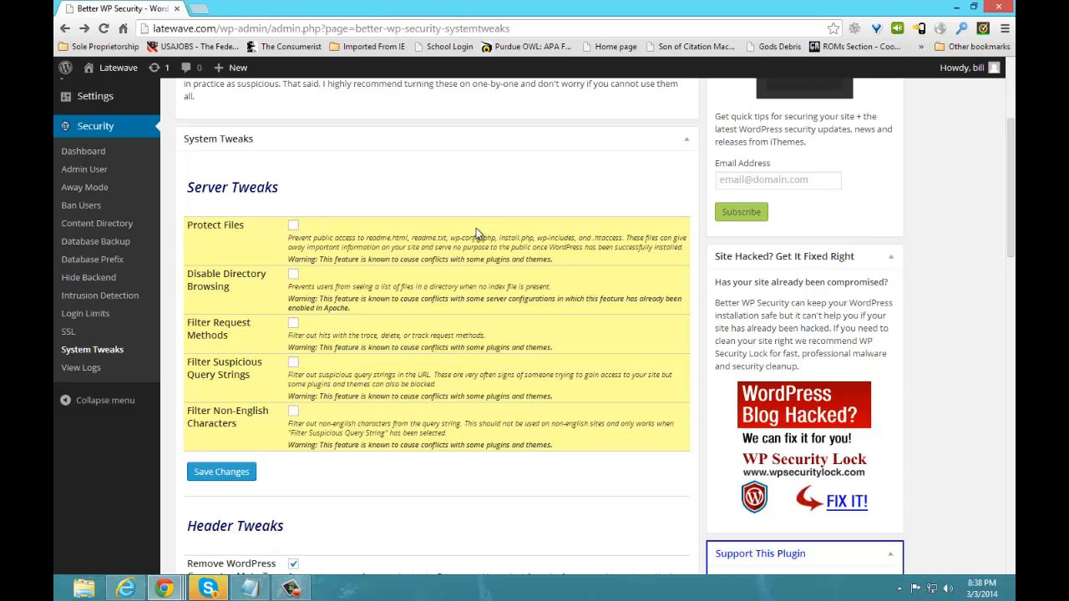
- Review the Dashboard, Strong Password and Other Tweaks options again, including removing write permissions from .htaccess and wp-config.php
{"action": "scroll", "coordinate": [485, 224], "scroll_direction": "down", "scroll_amount": 10}
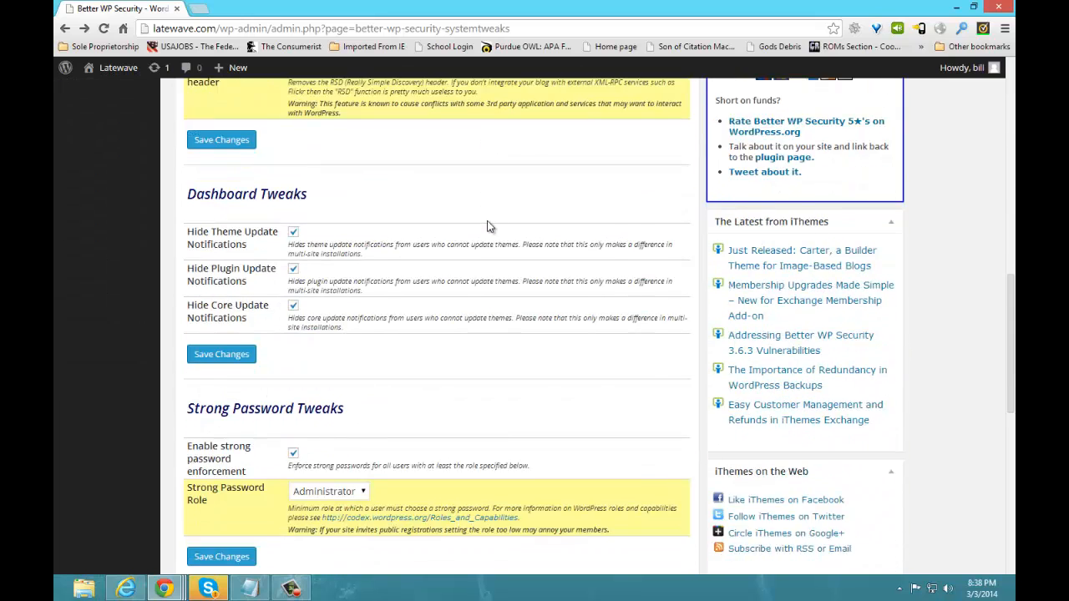
{"action": "scroll", "coordinate": [490, 224], "scroll_direction": "down", "scroll_amount": 5}
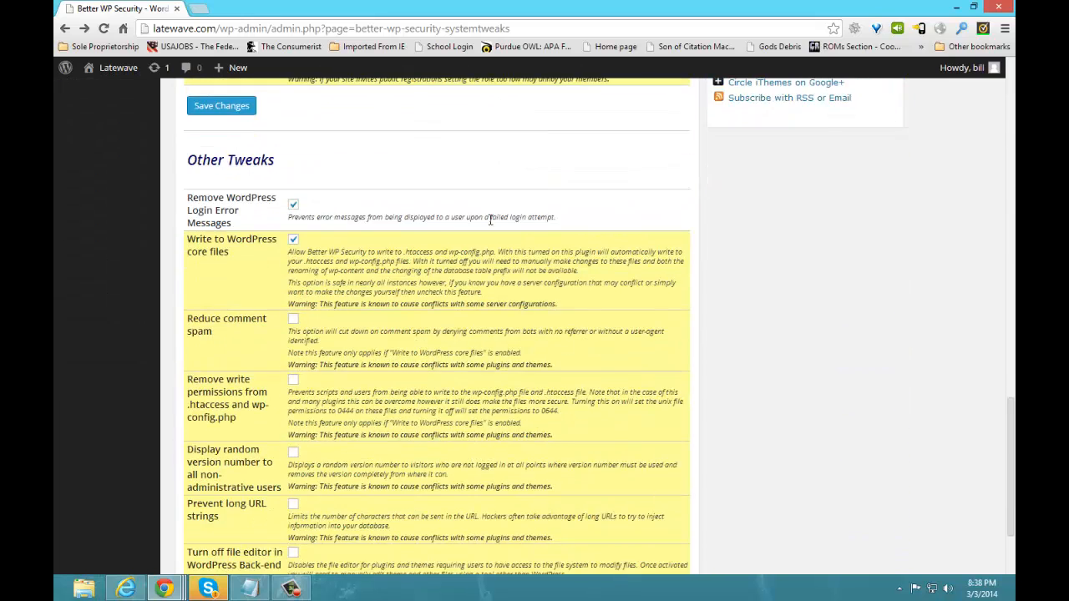
{"action": "scroll", "coordinate": [489, 220], "scroll_direction": "down", "scroll_amount": 3}
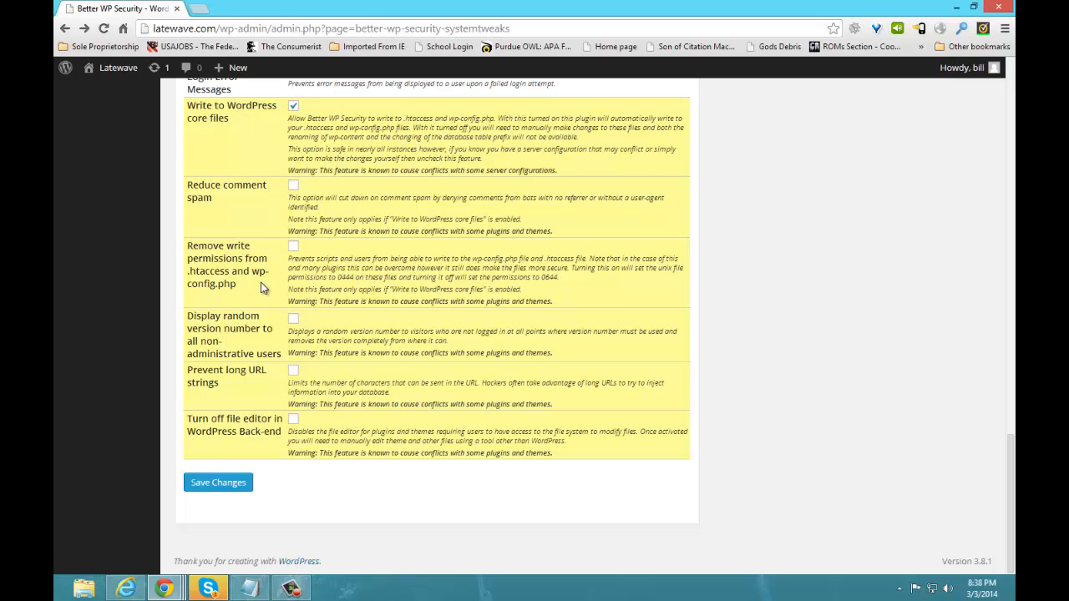
{"action": "scroll", "coordinate": [285, 276], "scroll_direction": "up", "scroll_amount": 1}
{"action": "scroll", "coordinate": [285, 274], "scroll_direction": "up", "scroll_amount": 6}
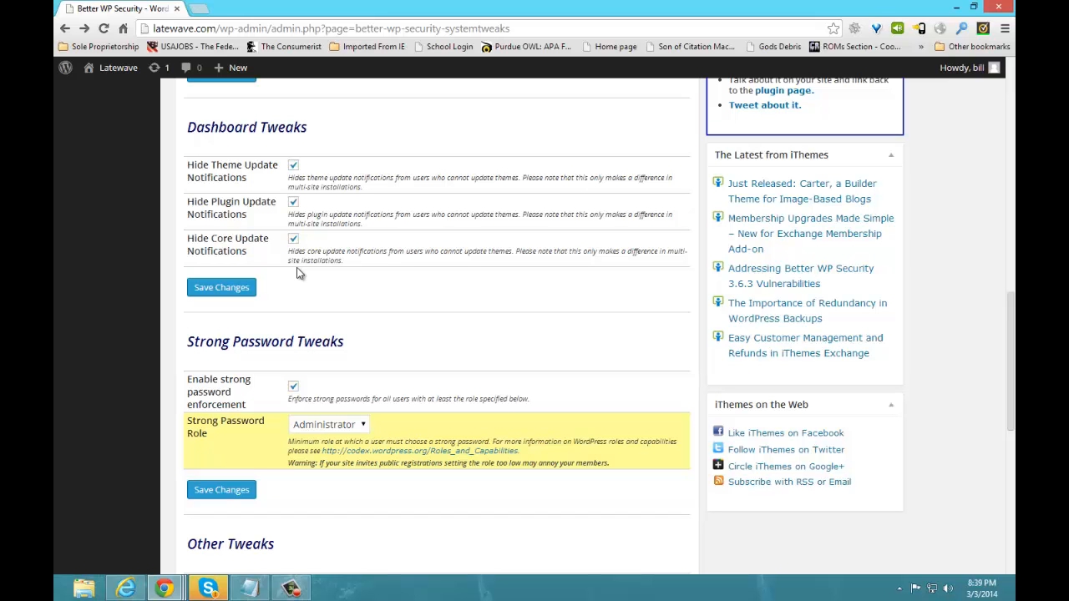
{"action": "scroll", "coordinate": [534, 286], "scroll_direction": "up", "scroll_amount": 4}
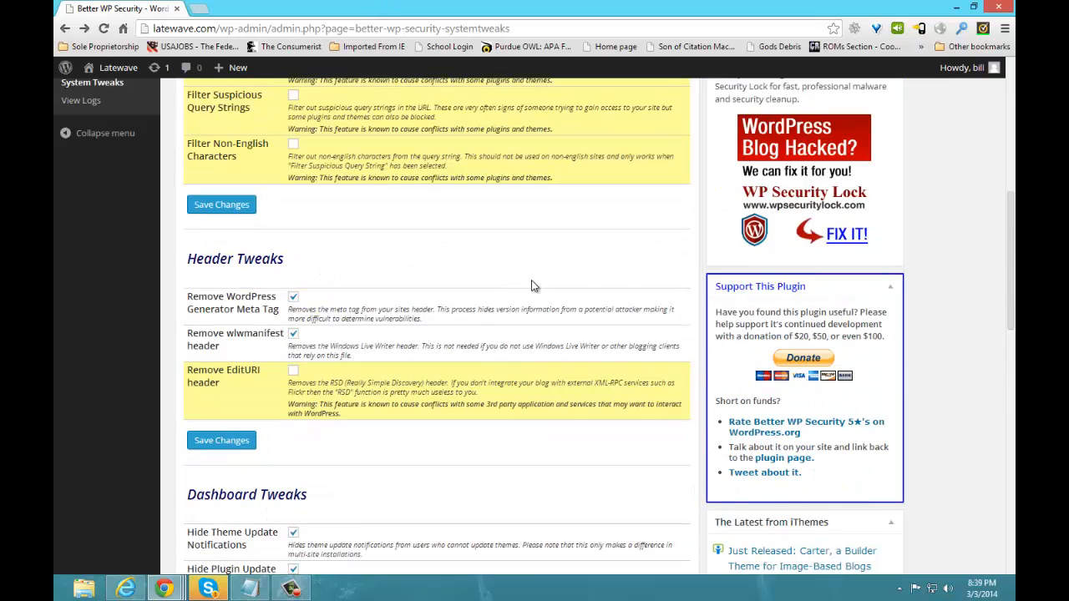
{"action": "scroll", "coordinate": [534, 287], "scroll_direction": "up", "scroll_amount": 6}
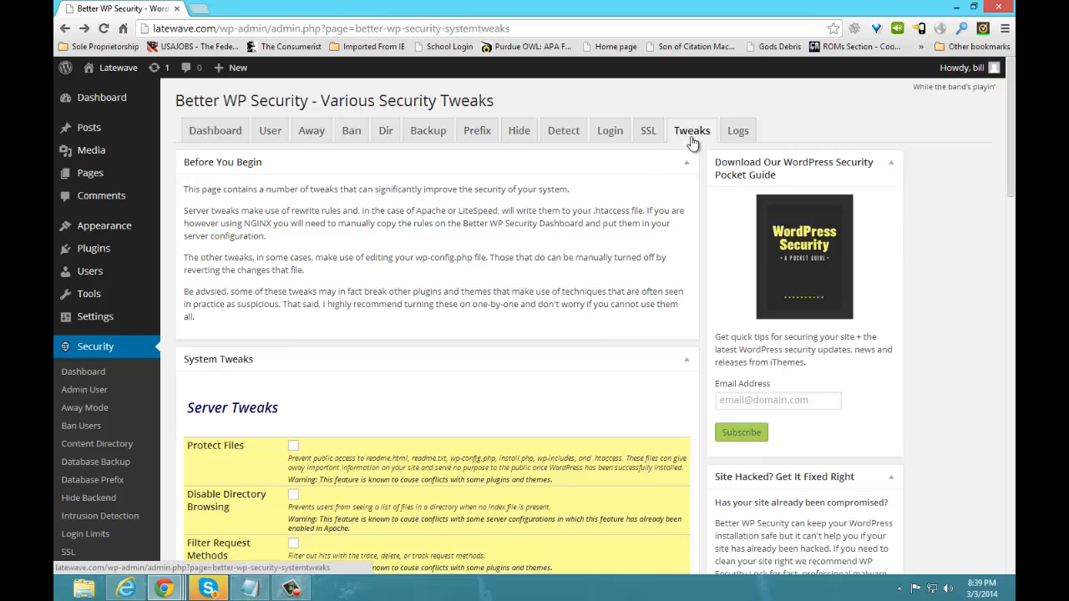
- Open the SSL settings and read the server support warning and the SSL enforcement options
{"action": "left_click", "coordinate": [648, 135]}
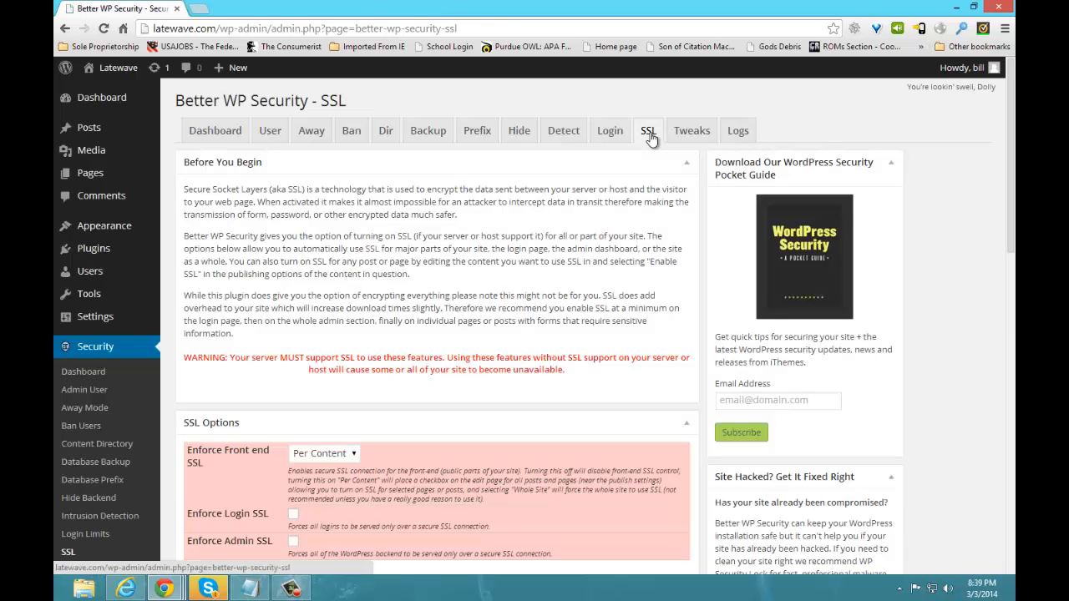
{"action": "scroll", "coordinate": [651, 138], "scroll_direction": "down", "scroll_amount": 1}
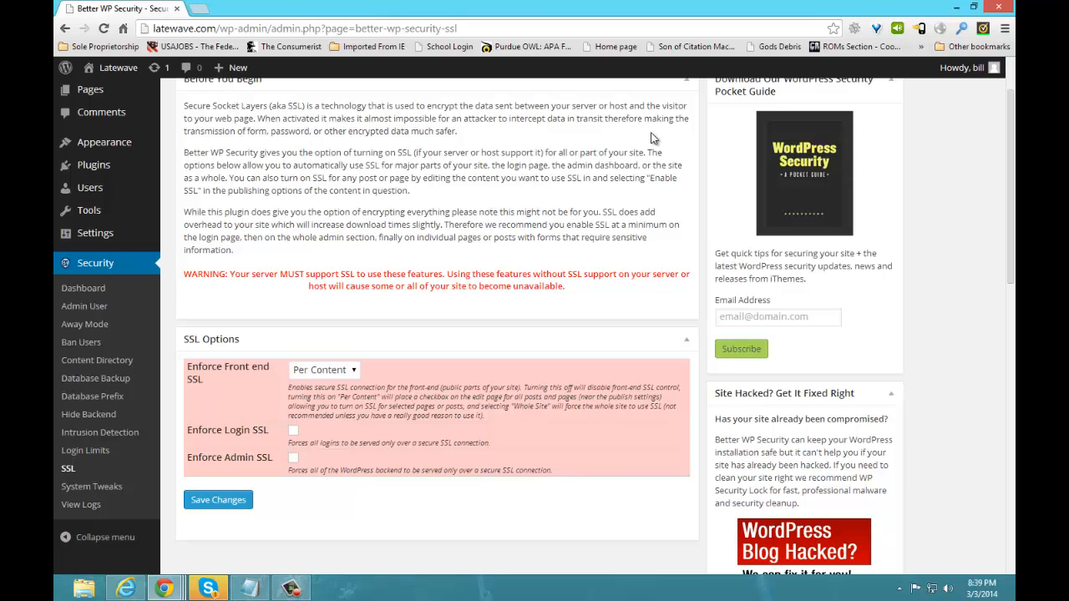
{"action": "scroll", "coordinate": [656, 144], "scroll_direction": "up", "scroll_amount": 1}
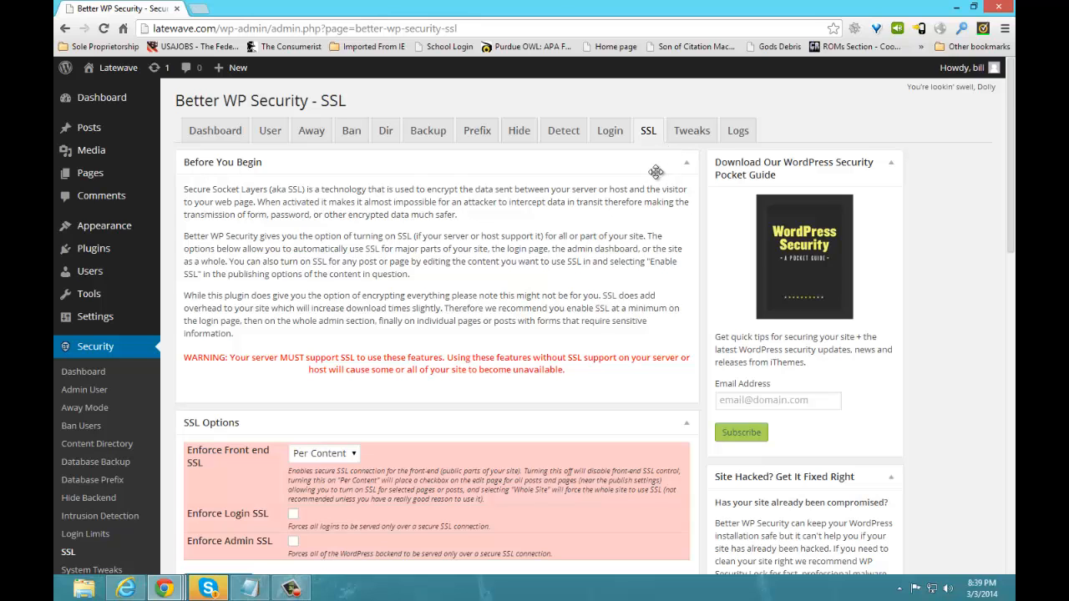
- Check the Change Admin User page and review the Away Mode restriction type, date and time options
{"action": "left_click", "coordinate": [264, 130]}
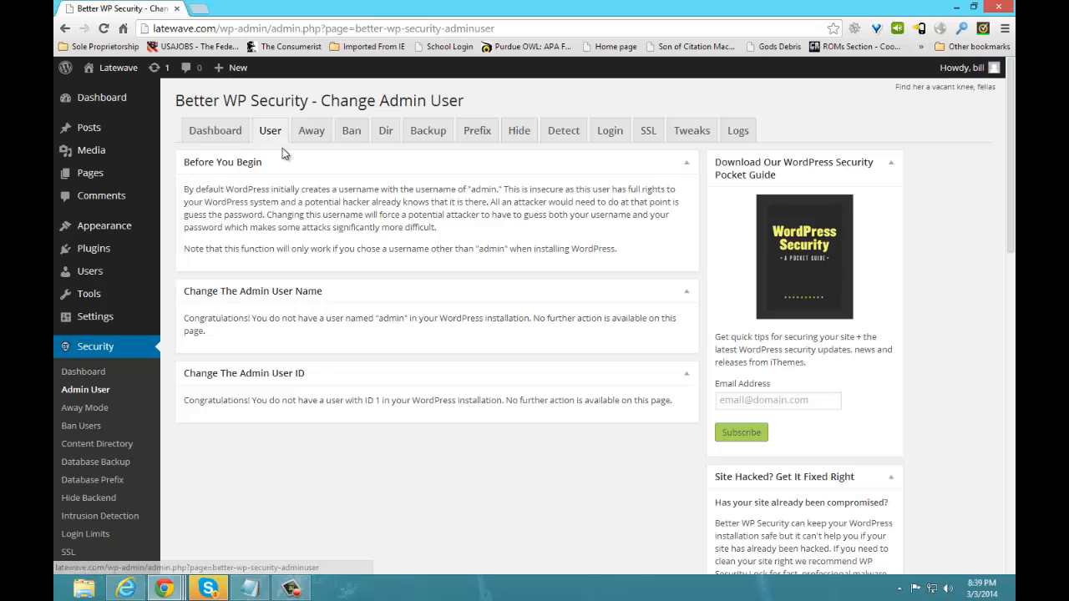
{"action": "left_click", "coordinate": [309, 136]}
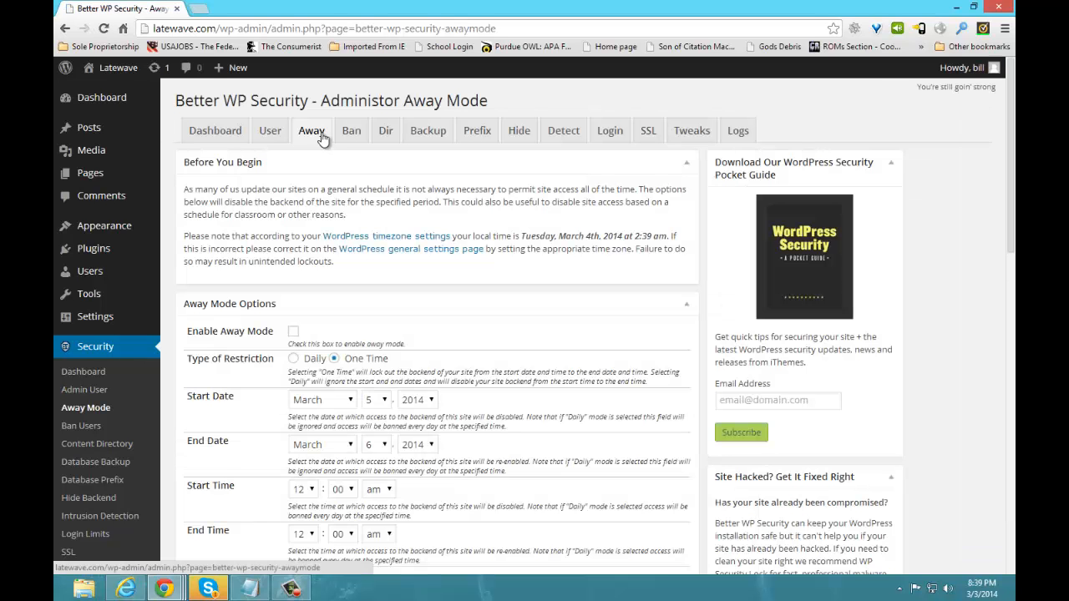
{"action": "scroll", "coordinate": [330, 138], "scroll_direction": "down", "scroll_amount": 2}
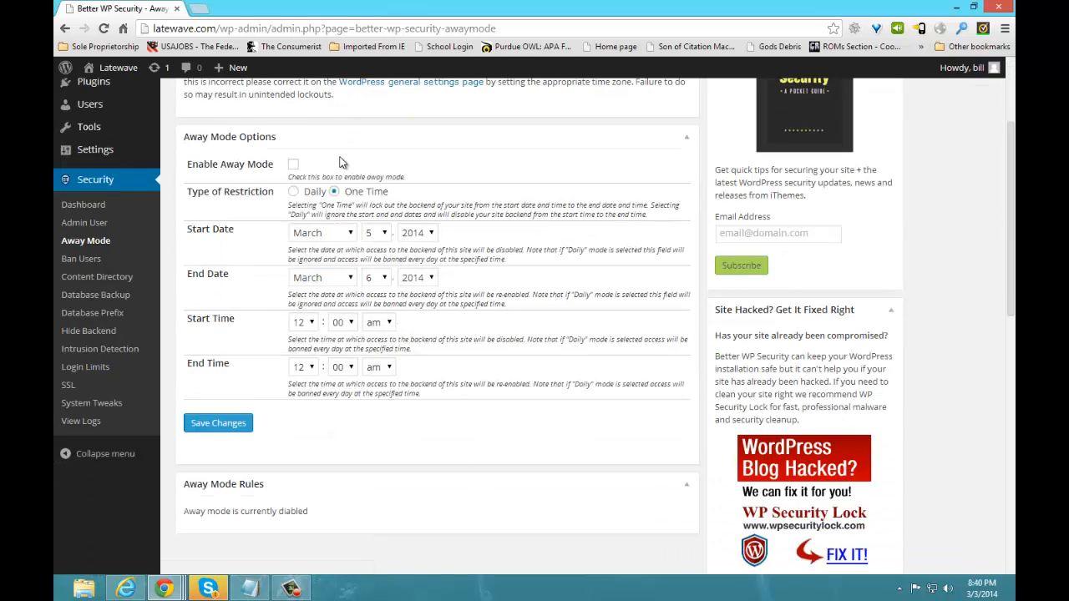
{"action": "scroll", "coordinate": [339, 162], "scroll_direction": "up", "scroll_amount": 3}
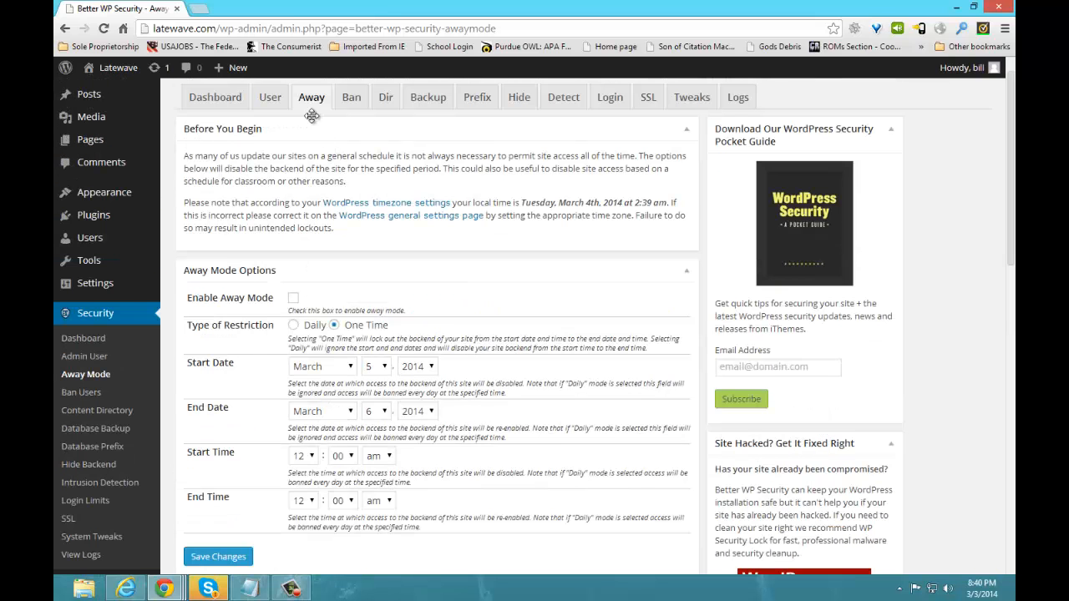
{"action": "scroll", "coordinate": [326, 121], "scroll_direction": "down", "scroll_amount": 3}
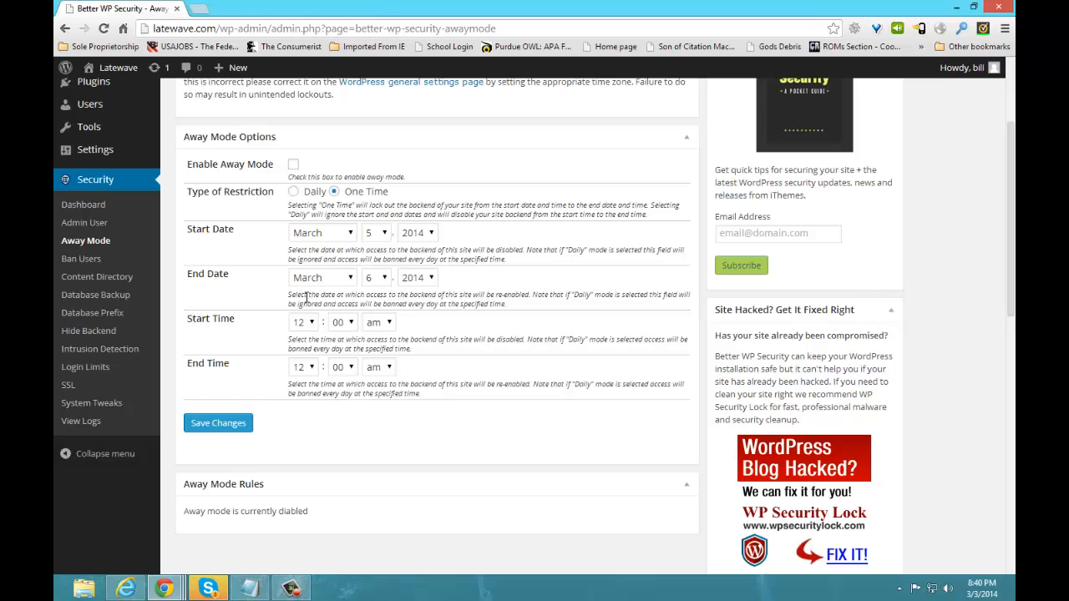
{"action": "scroll", "coordinate": [306, 297], "scroll_direction": "up", "scroll_amount": 4}
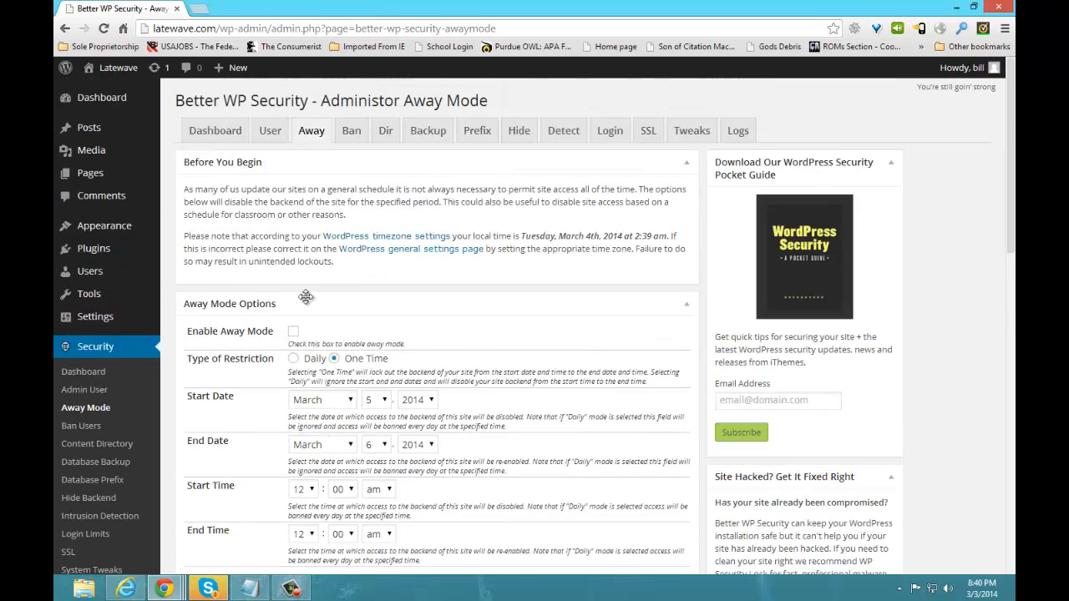
- Enable scheduled automated backups in the Database Backup settings and set the backup interval to 1 week
{"action": "left_click", "coordinate": [427, 131]}
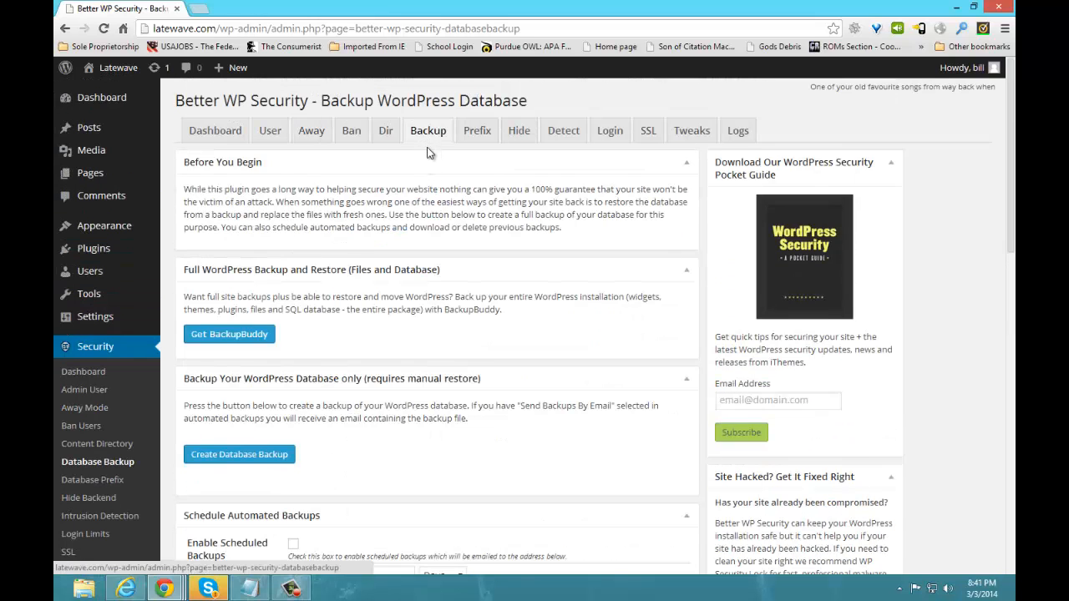
{"action": "scroll", "coordinate": [426, 184], "scroll_direction": "down", "scroll_amount": 3}
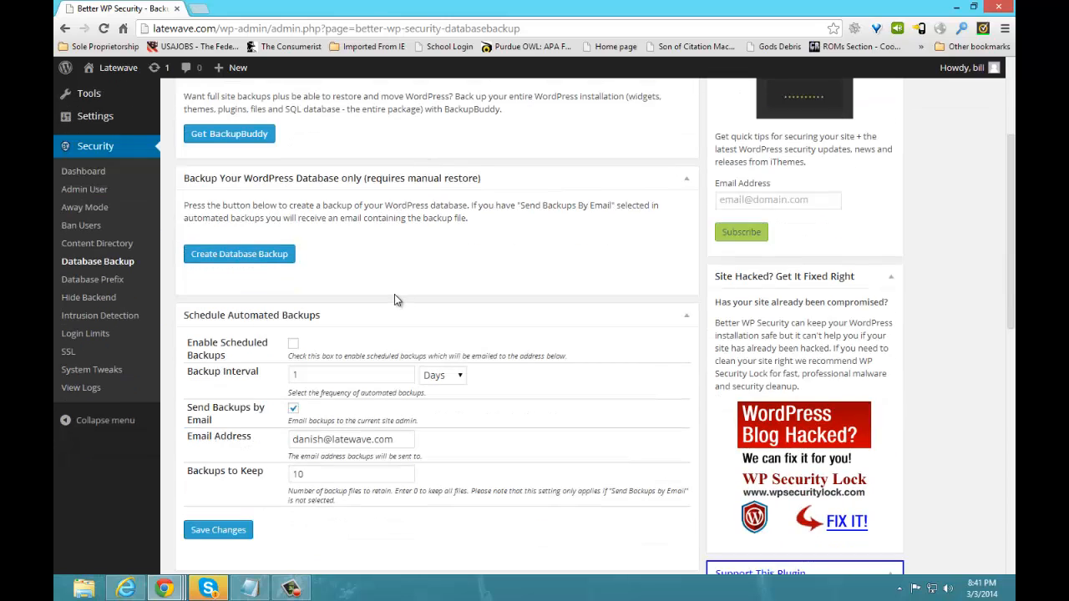
{"action": "left_click", "coordinate": [293, 344]}
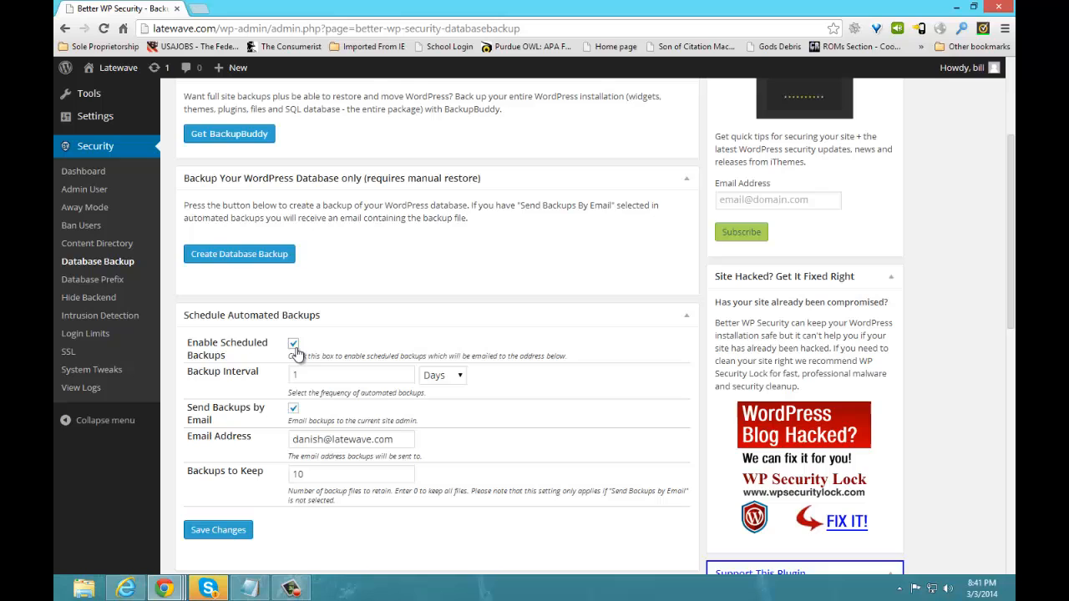
{"action": "left_click", "coordinate": [449, 377]}
{"action": "left_click", "coordinate": [444, 419]}
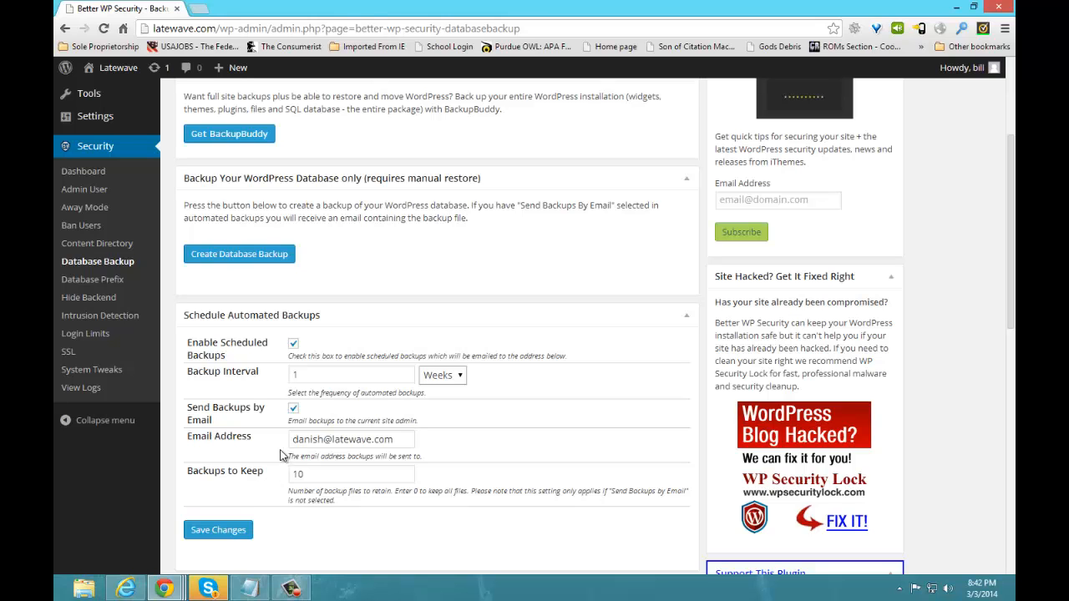
{"action": "scroll", "coordinate": [286, 449], "scroll_direction": "up", "scroll_amount": 1}
{"action": "scroll", "coordinate": [286, 448], "scroll_direction": "up", "scroll_amount": 3}
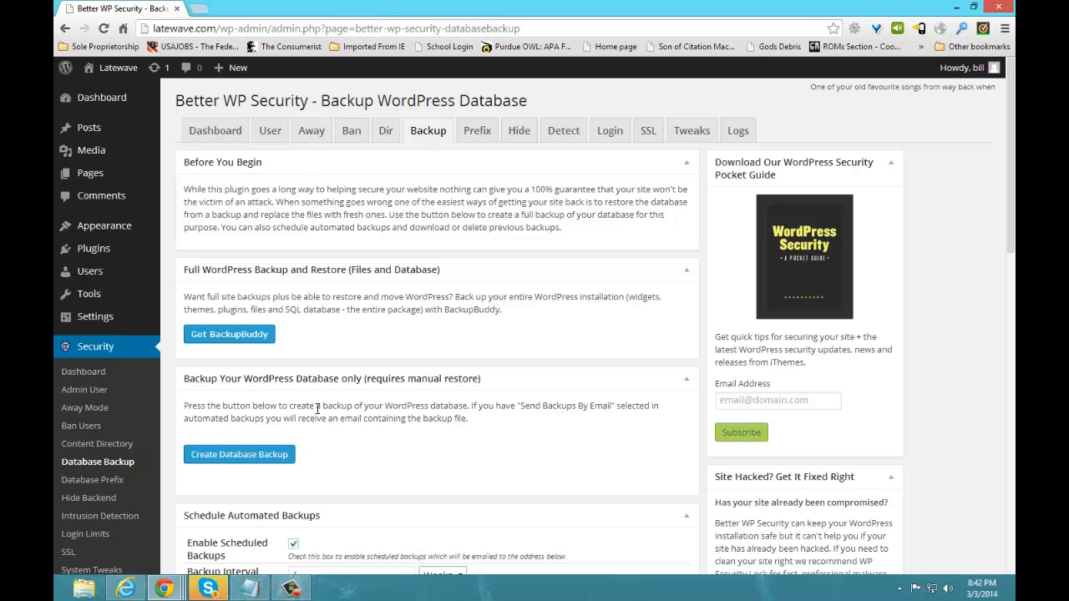
- Set the 404 detection error threshold to 5 in the Intrusion Detection settings
{"action": "left_click", "coordinate": [564, 137]}
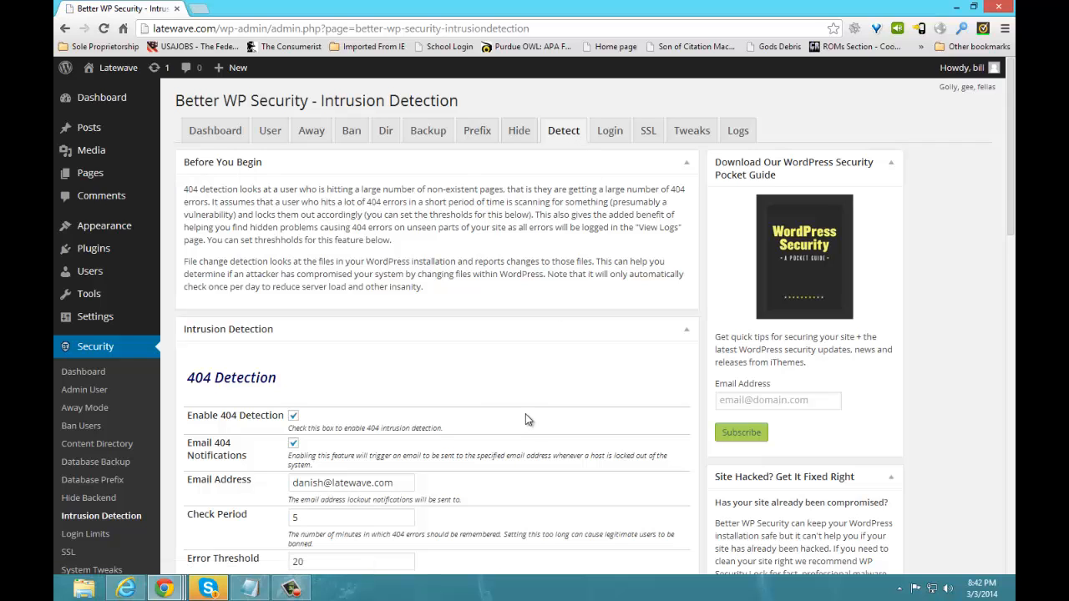
{"action": "scroll", "coordinate": [526, 414], "scroll_direction": "down", "scroll_amount": 3}
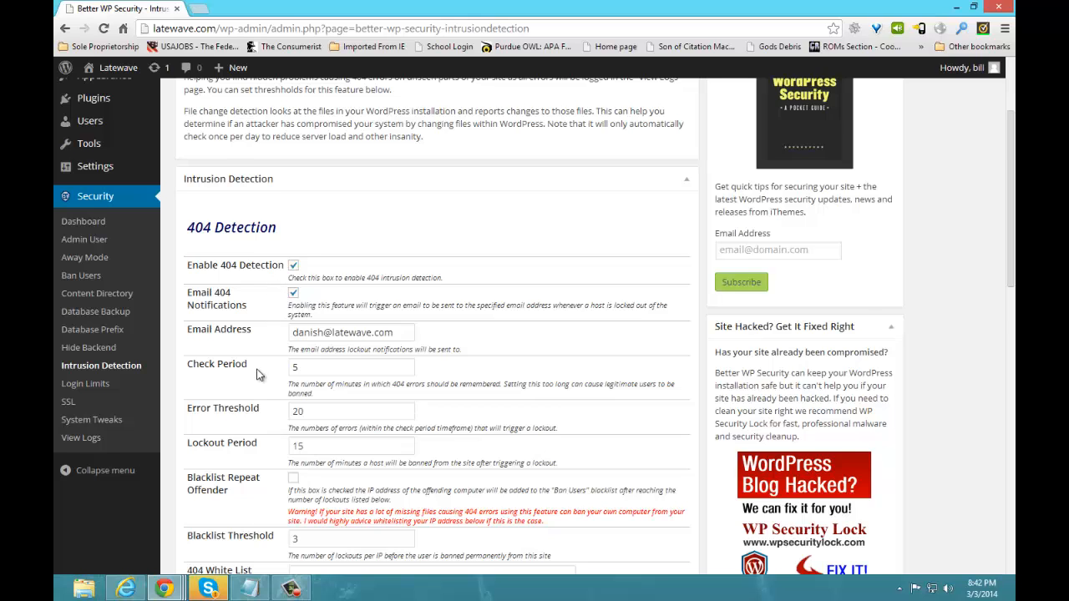
{"action": "scroll", "coordinate": [258, 374], "scroll_direction": "down", "scroll_amount": 1}
{"action": "left_click_drag", "start_coordinate": [304, 311], "coordinate": [281, 314]}
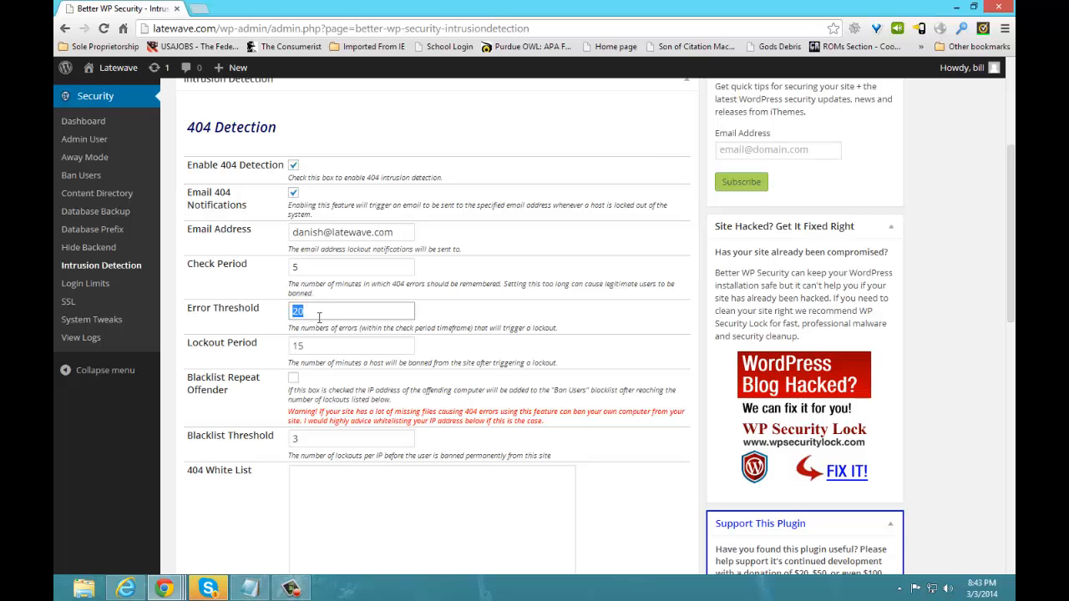
{"action": "type", "text": "5"}
- Enable blacklisting of repeat offenders for 404 detection and set the blacklist threshold to 2
{"action": "left_click", "coordinate": [293, 380]}
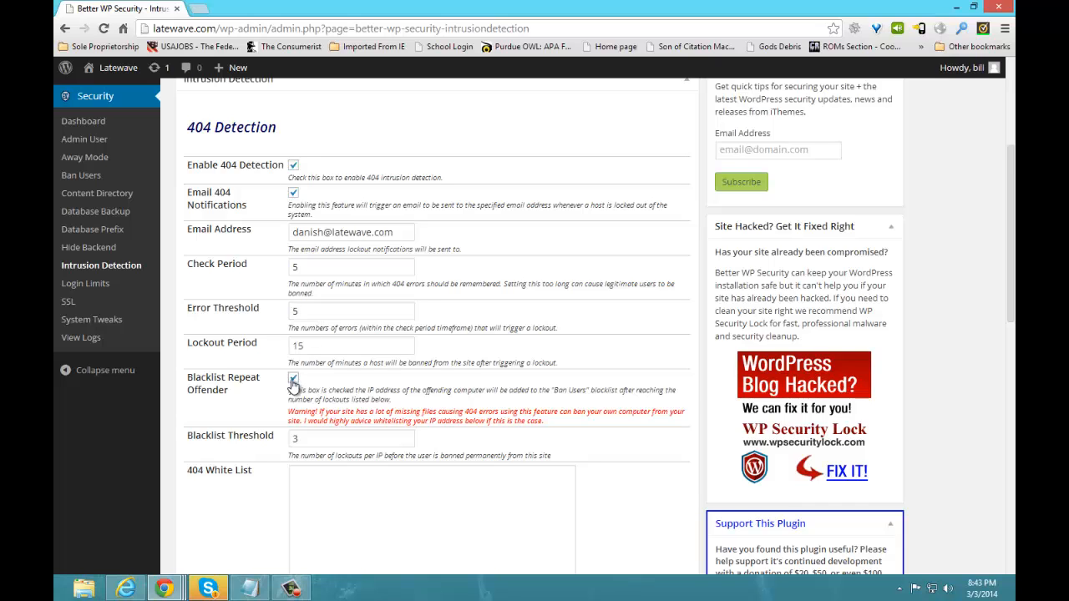
{"action": "key", "text": "Tab"}
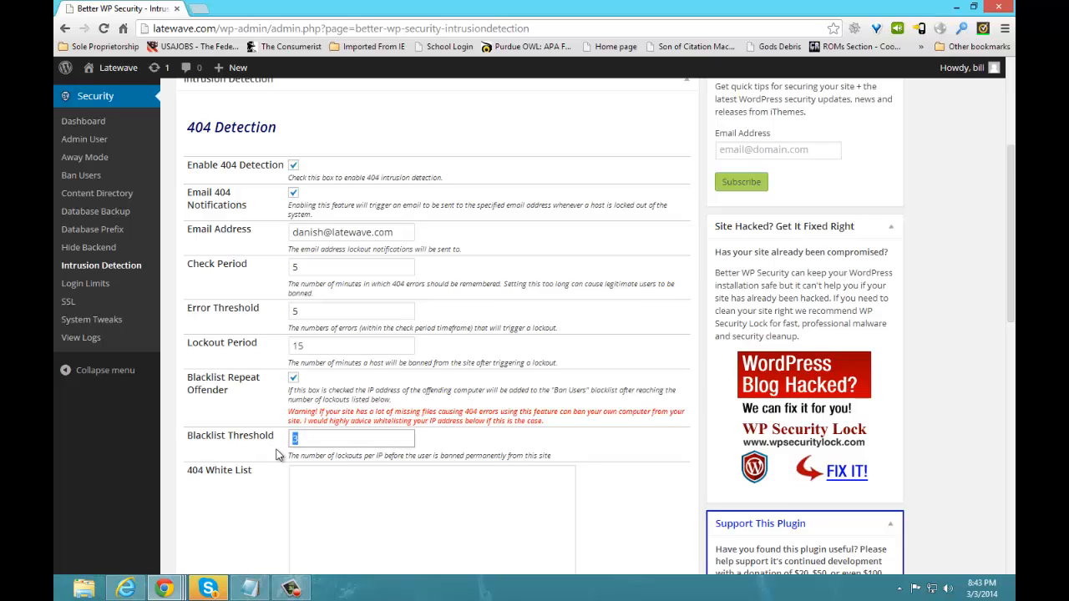
{"action": "type", "text": "2"}
- Enable File Change Detection in the Intrusion Detection settings, accept the memory warning and review the remaining file check options
{"action": "scroll", "coordinate": [287, 446], "scroll_direction": "down", "scroll_amount": 1}
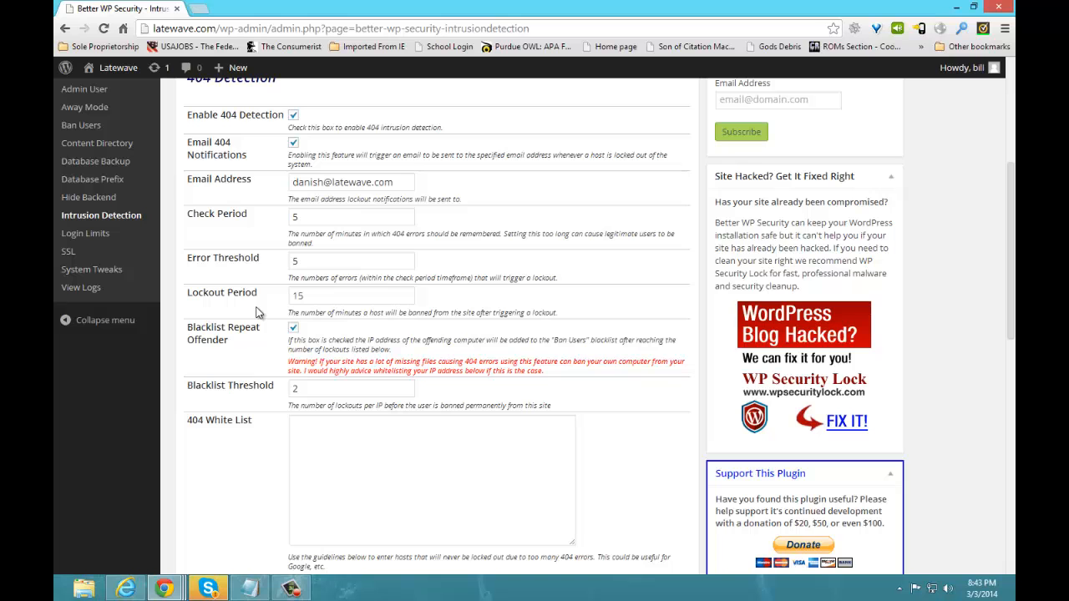
{"action": "scroll", "coordinate": [256, 312], "scroll_direction": "down", "scroll_amount": 2}
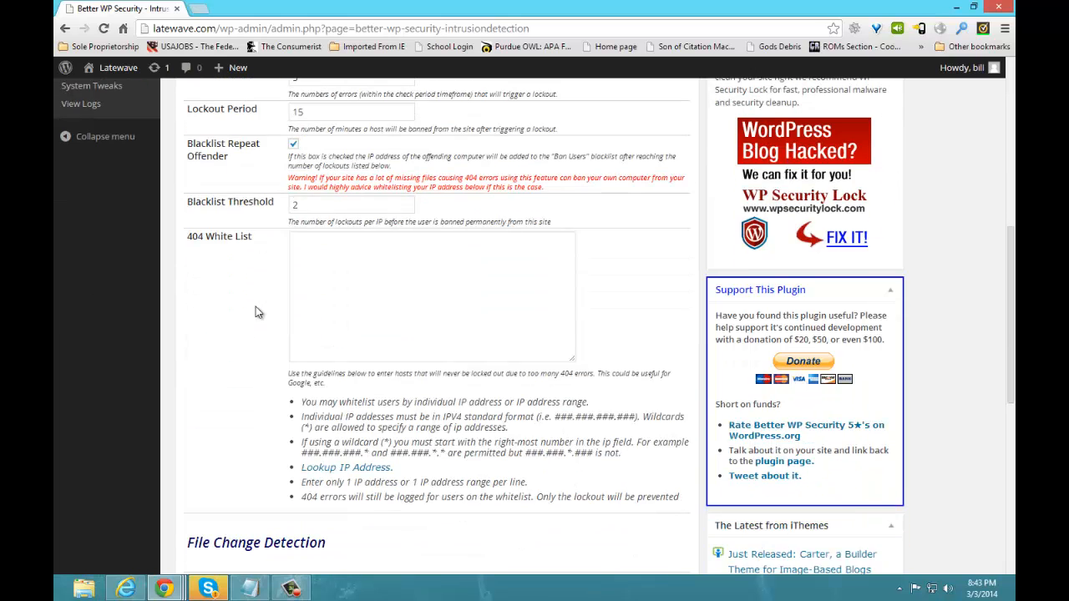
{"action": "scroll", "coordinate": [256, 313], "scroll_direction": "down", "scroll_amount": 3}
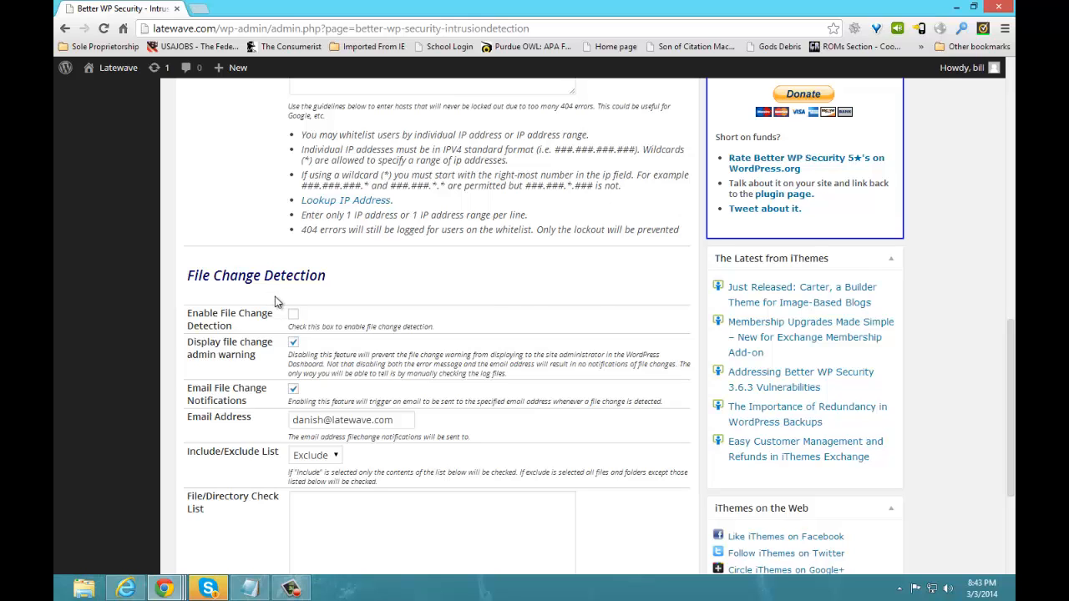
{"action": "left_click", "coordinate": [293, 315]}
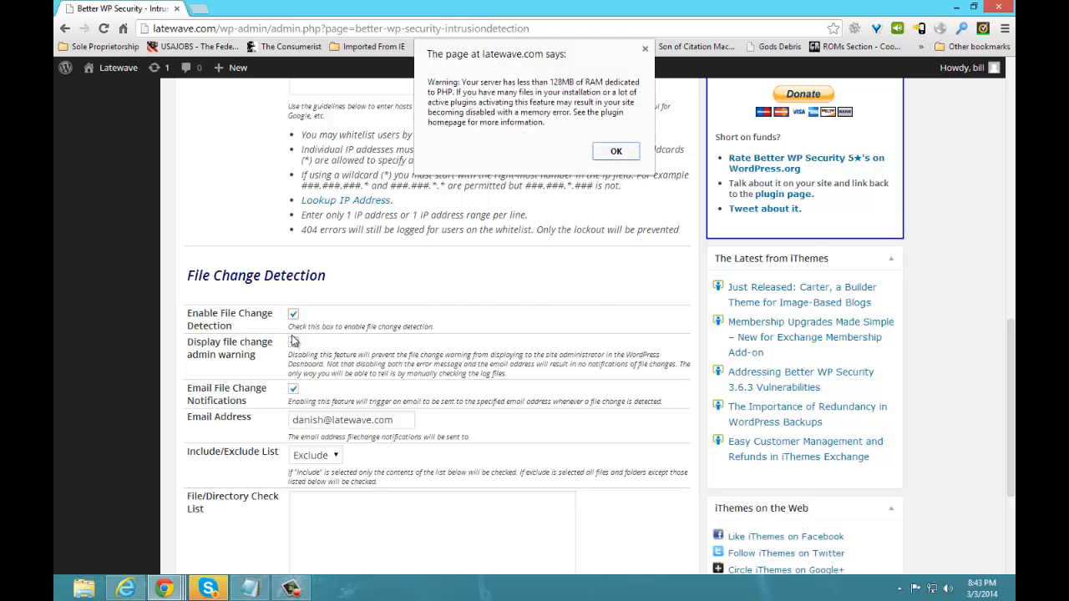
{"action": "left_click", "coordinate": [613, 152]}
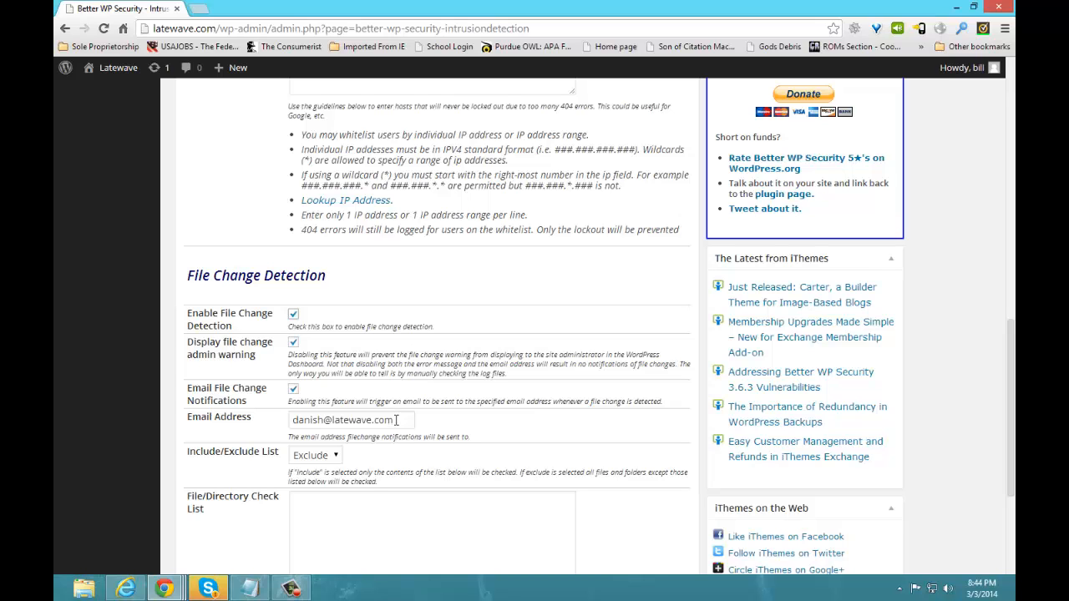
{"action": "scroll", "coordinate": [396, 422], "scroll_direction": "down", "scroll_amount": 5}
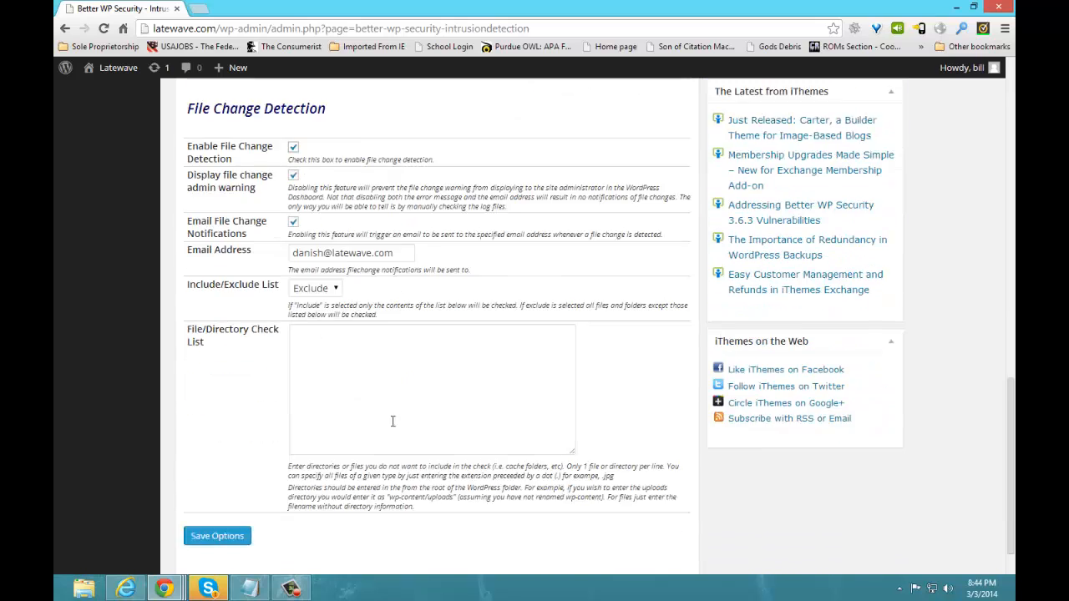
{"action": "scroll", "coordinate": [395, 424], "scroll_direction": "up", "scroll_amount": 15}
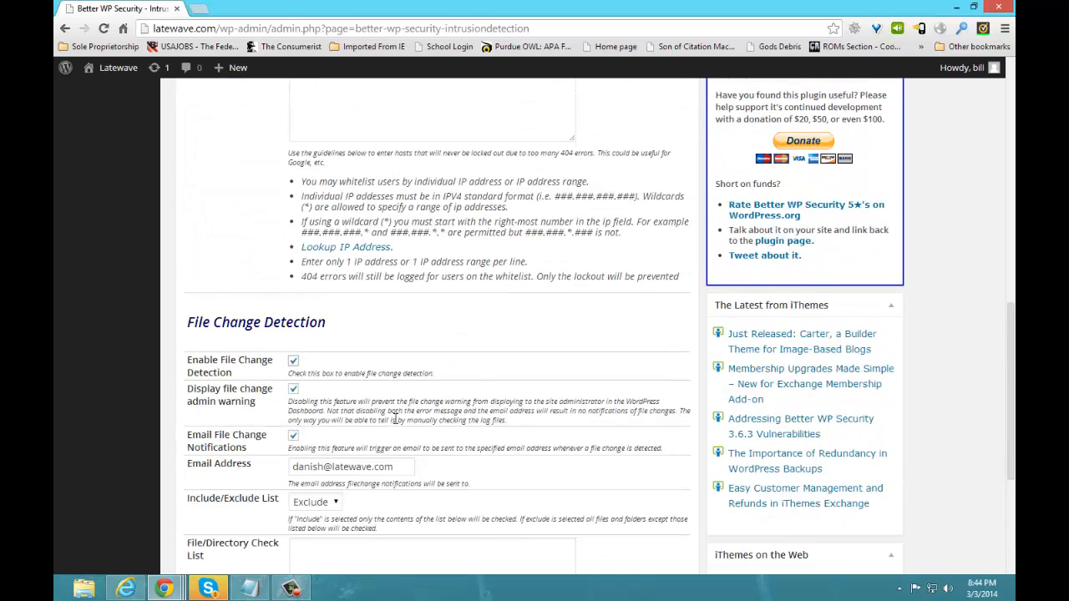
{"action": "scroll", "coordinate": [405, 411], "scroll_direction": "up", "scroll_amount": 1}
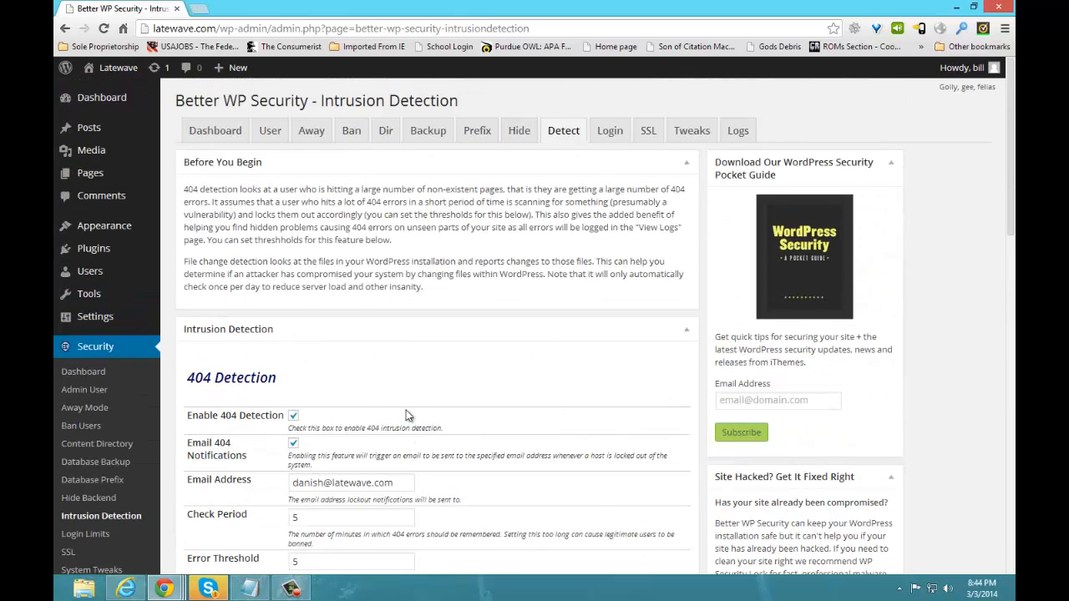
- Set the maximum login attempts per host and per user to 2 in the Login Limits settings
{"action": "left_click", "coordinate": [610, 136]}
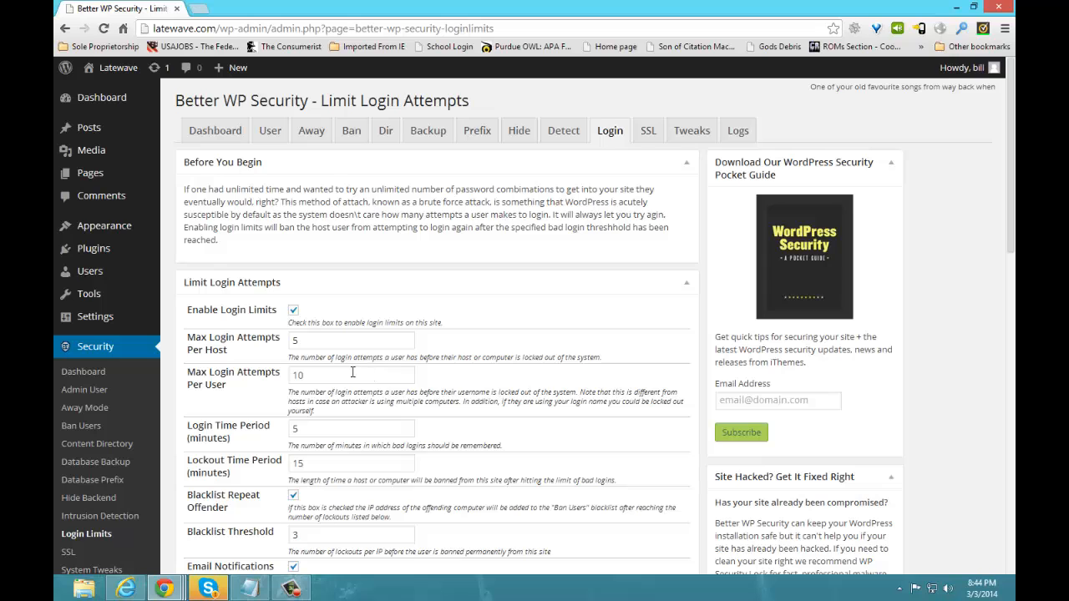
{"action": "double_click", "coordinate": [318, 342]}
{"action": "type", "text": "2"}
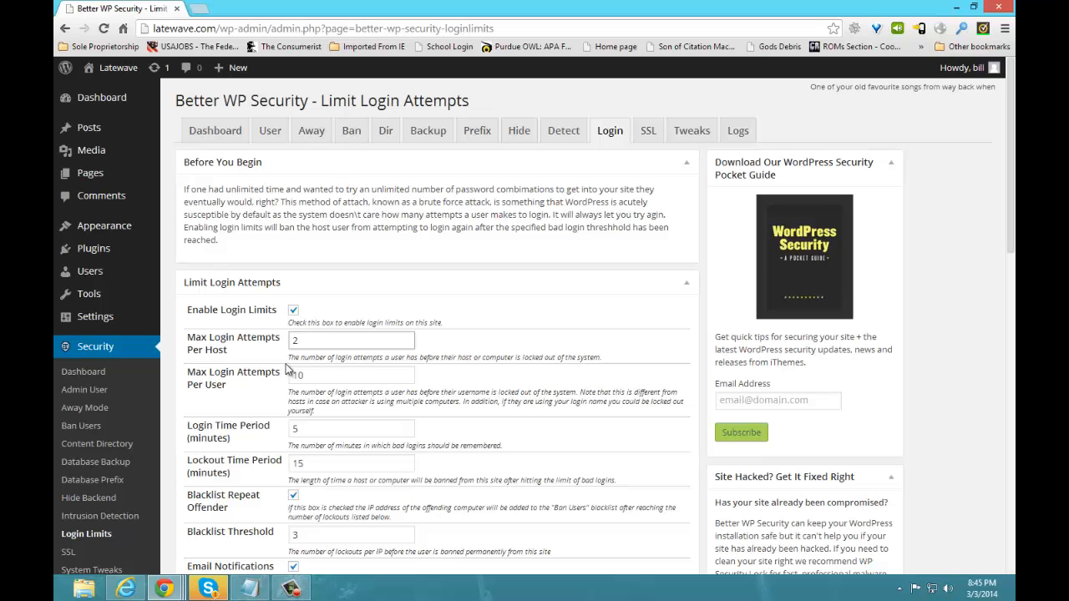
{"action": "left_click", "coordinate": [298, 376]}
{"action": "double_click", "coordinate": [297, 377]}
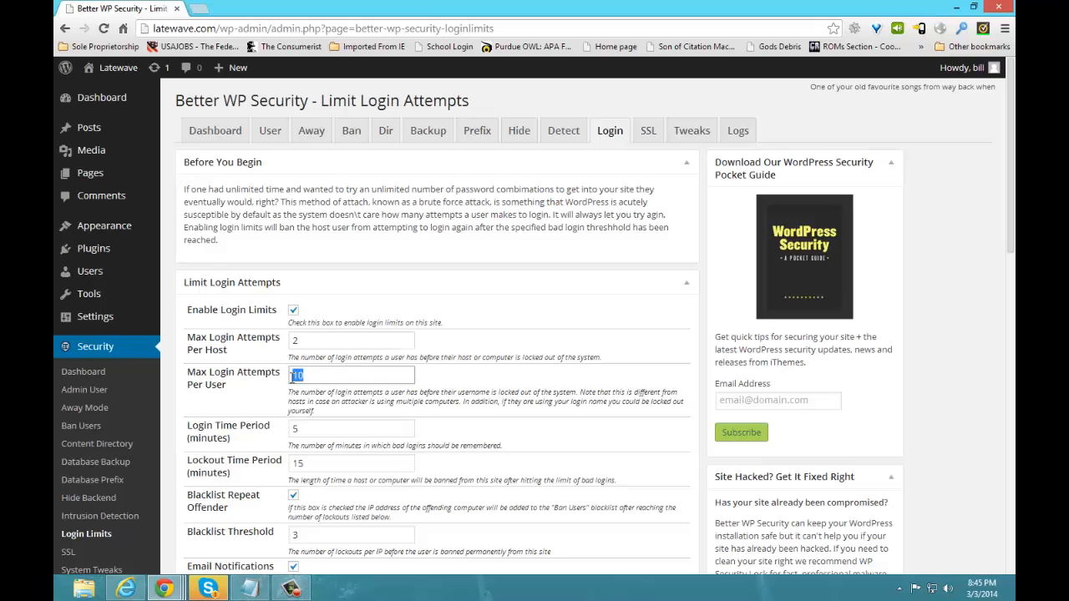
{"action": "type", "text": "2"}
- Set the blacklist threshold for repeated login lockouts to 2
{"action": "scroll", "coordinate": [317, 442], "scroll_direction": "down", "scroll_amount": 1}
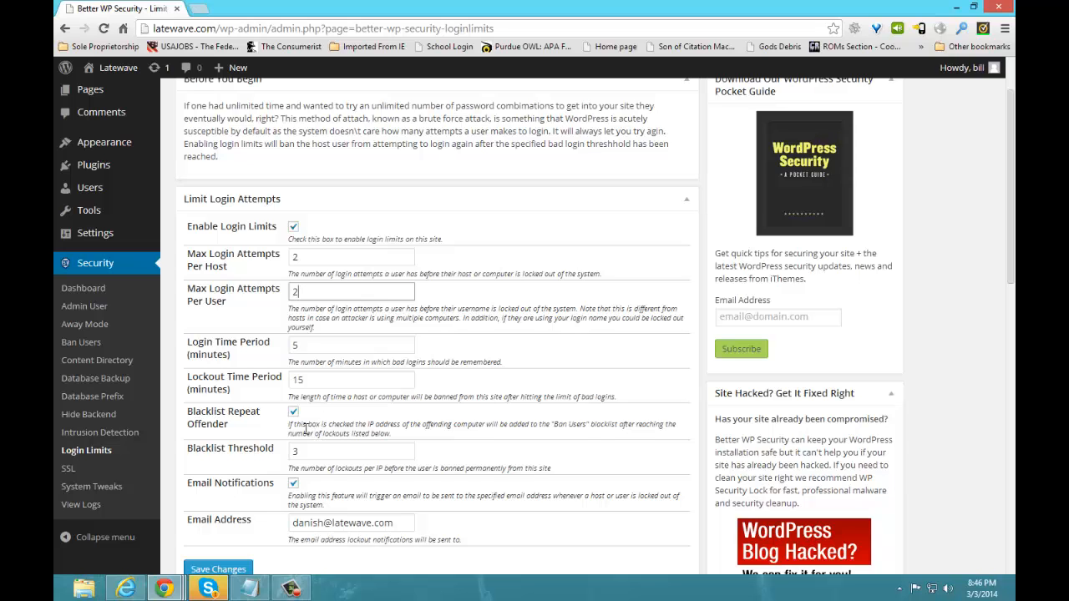
{"action": "double_click", "coordinate": [301, 451]}
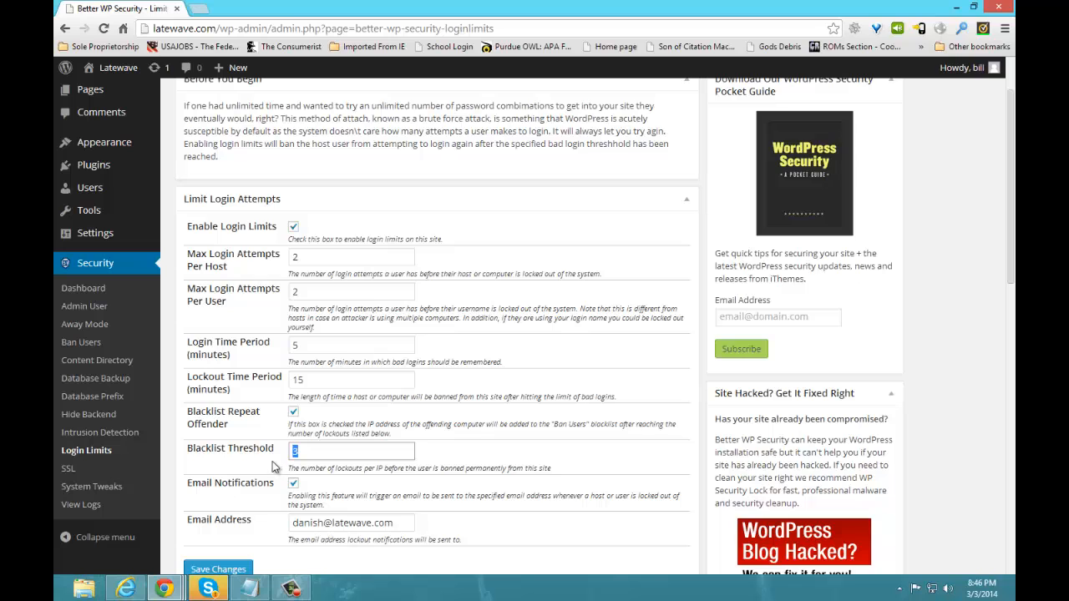
{"action": "type", "text": "2"}
{"action": "scroll", "coordinate": [276, 468], "scroll_direction": "down", "scroll_amount": 1}
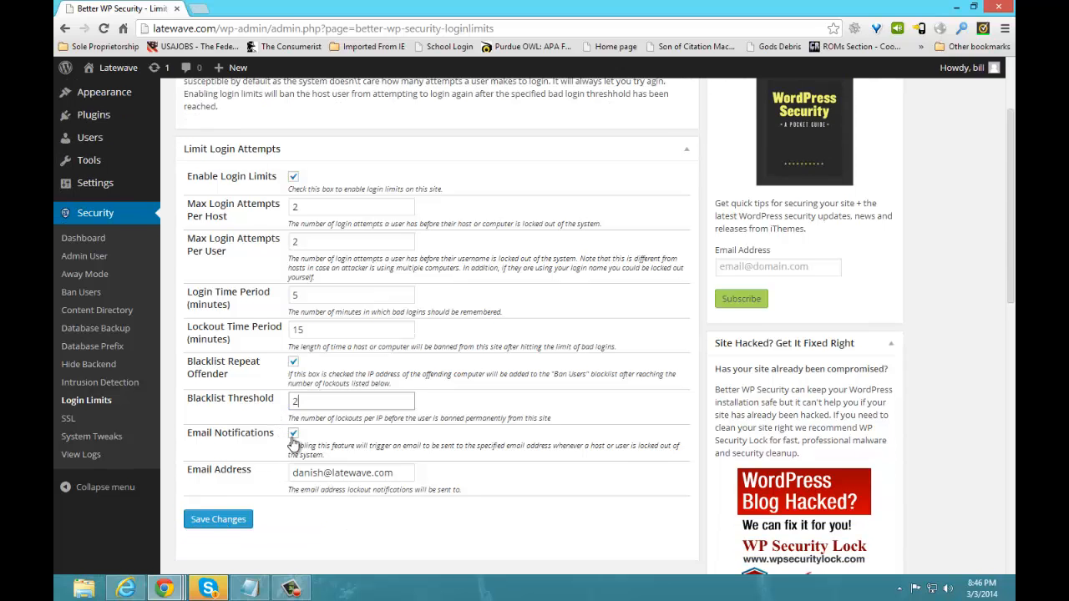